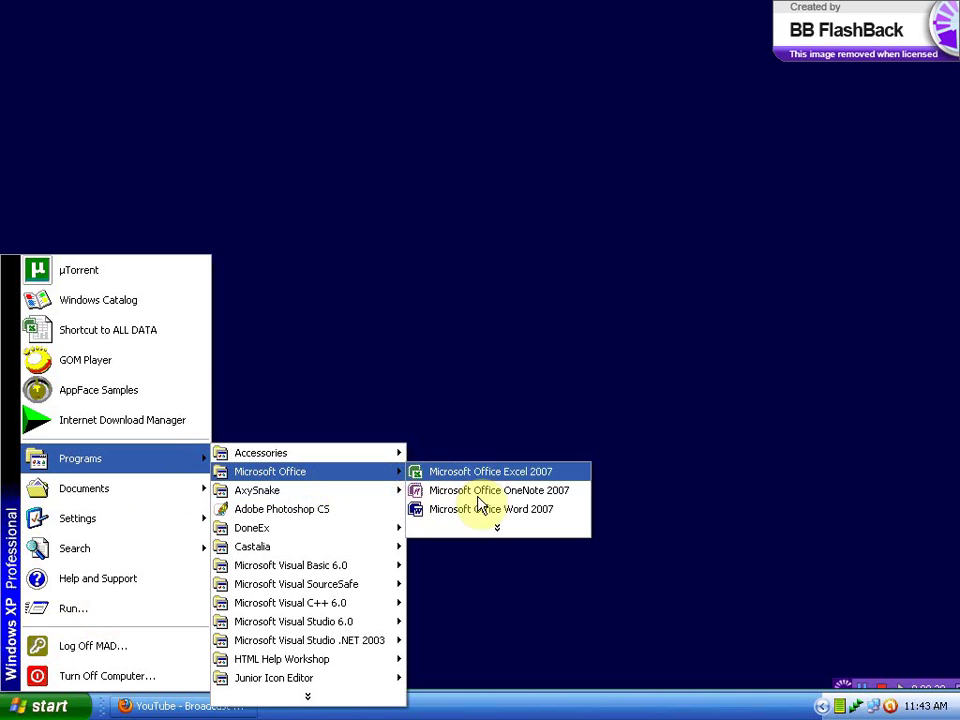
Launch Microsoft Office Word 2007 from the Start menu to get a blank Document1
{"action": "left_click", "coordinate": [483, 512]}
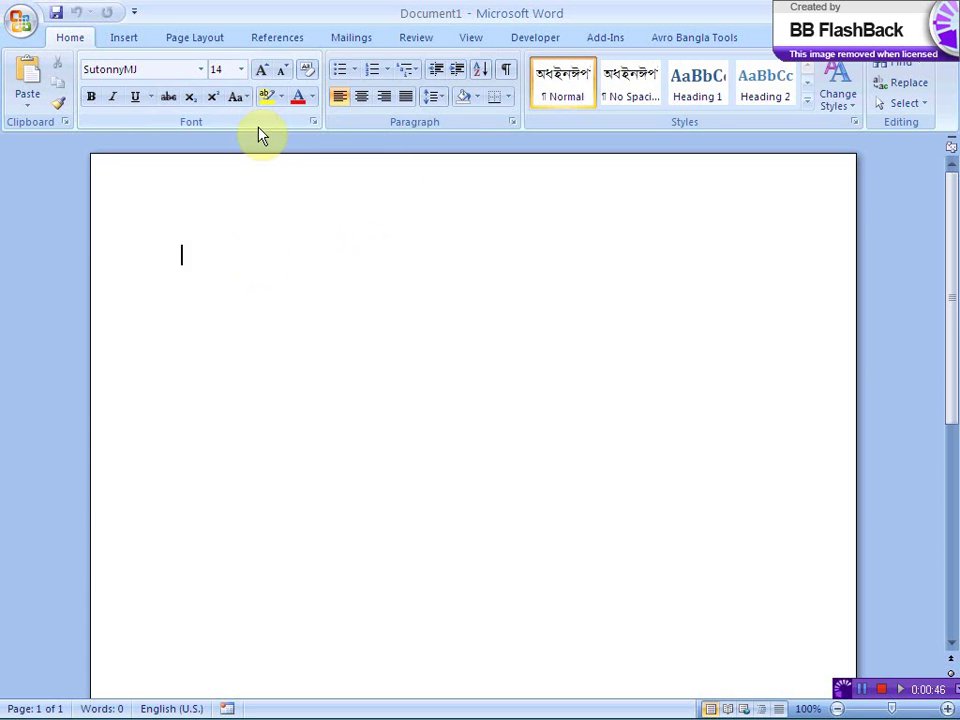
Show the Page Layout watermark gallery with its Confidential and Do Not Copy presets
{"action": "left_click", "coordinate": [200, 45]}
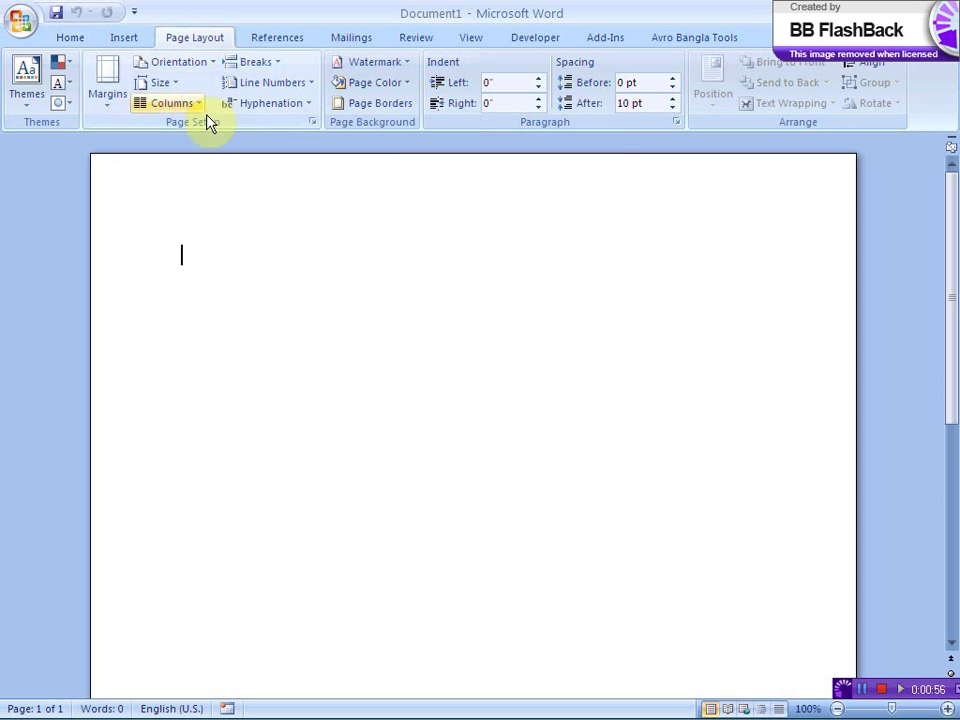
{"action": "left_click", "coordinate": [396, 61]}
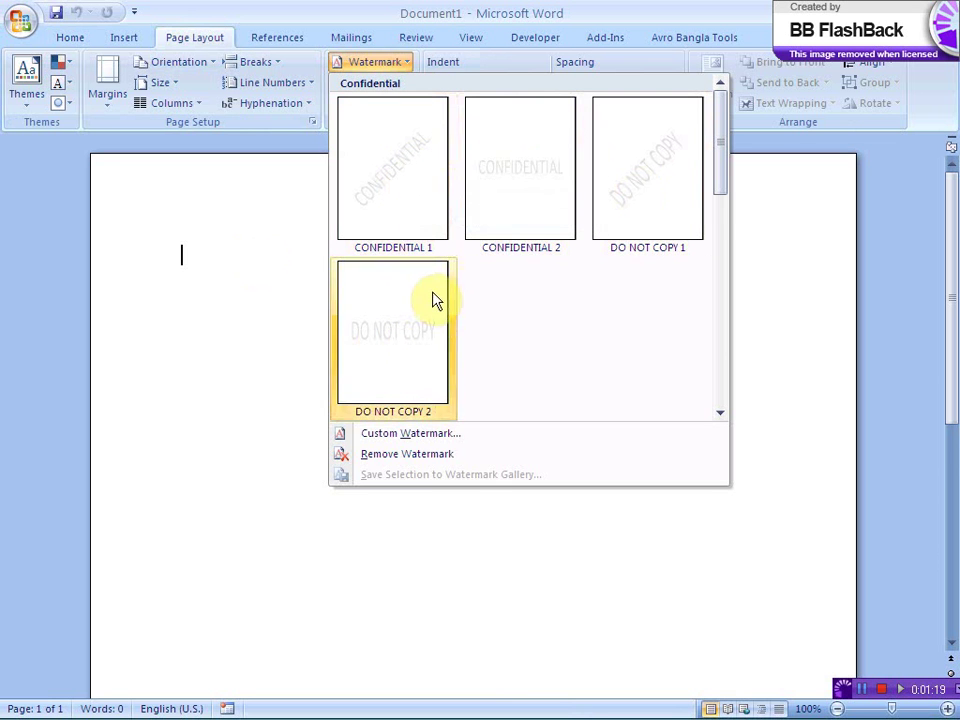
Open the Custom Watermark settings and choose the Picture watermark type
{"action": "left_click", "coordinate": [404, 436]}
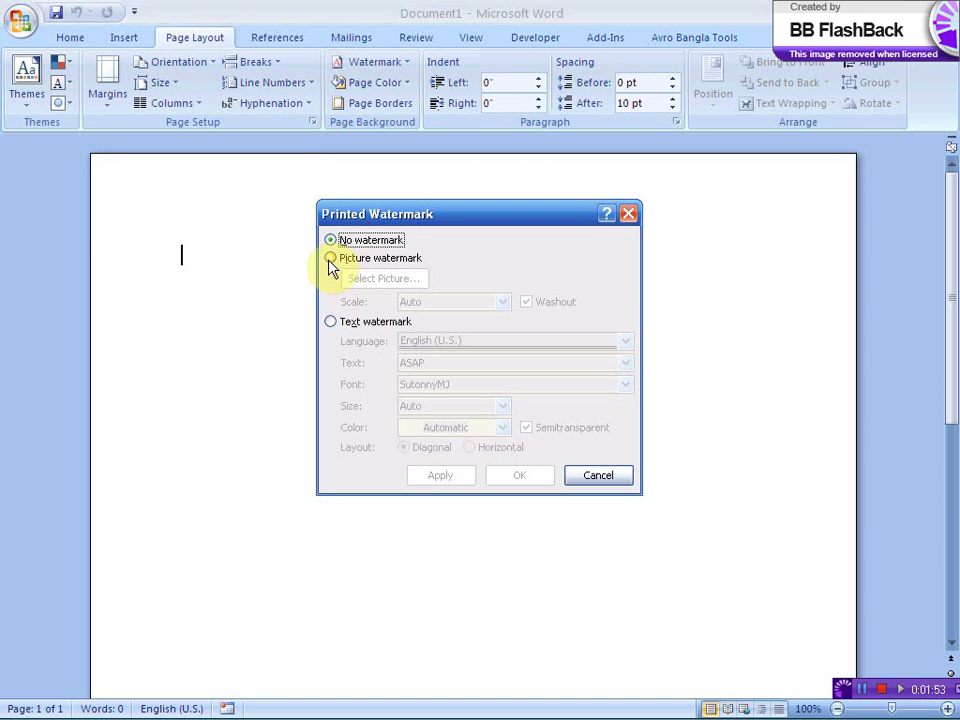
{"action": "left_click", "coordinate": [331, 259]}
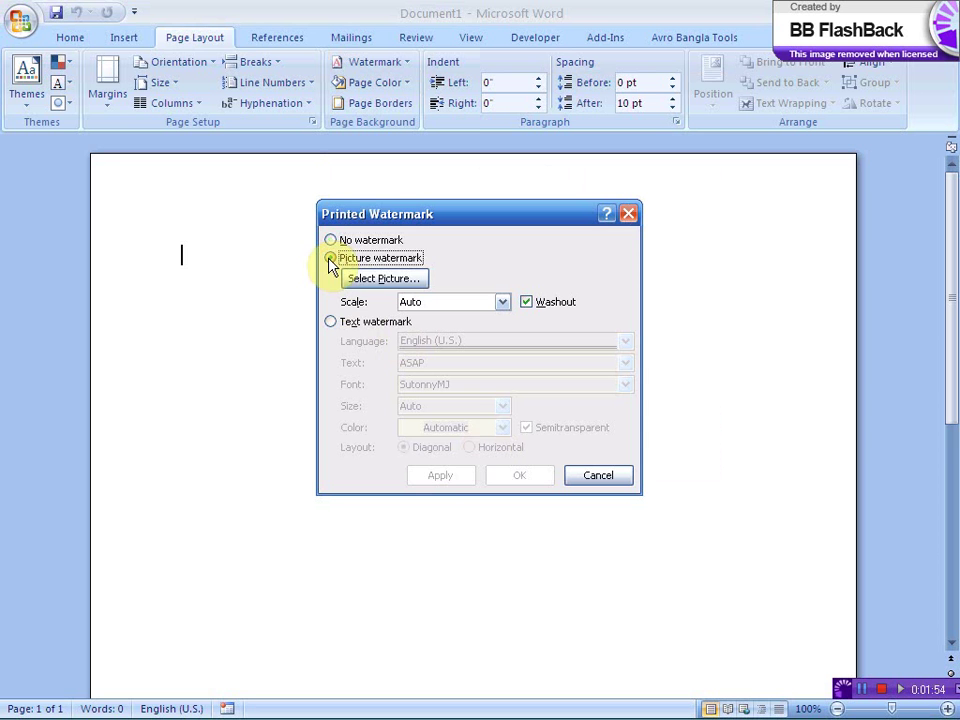
Insert disktoque.jpg from F:\My brand LOGo\1 as the watermark picture
{"action": "left_click", "coordinate": [381, 279]}
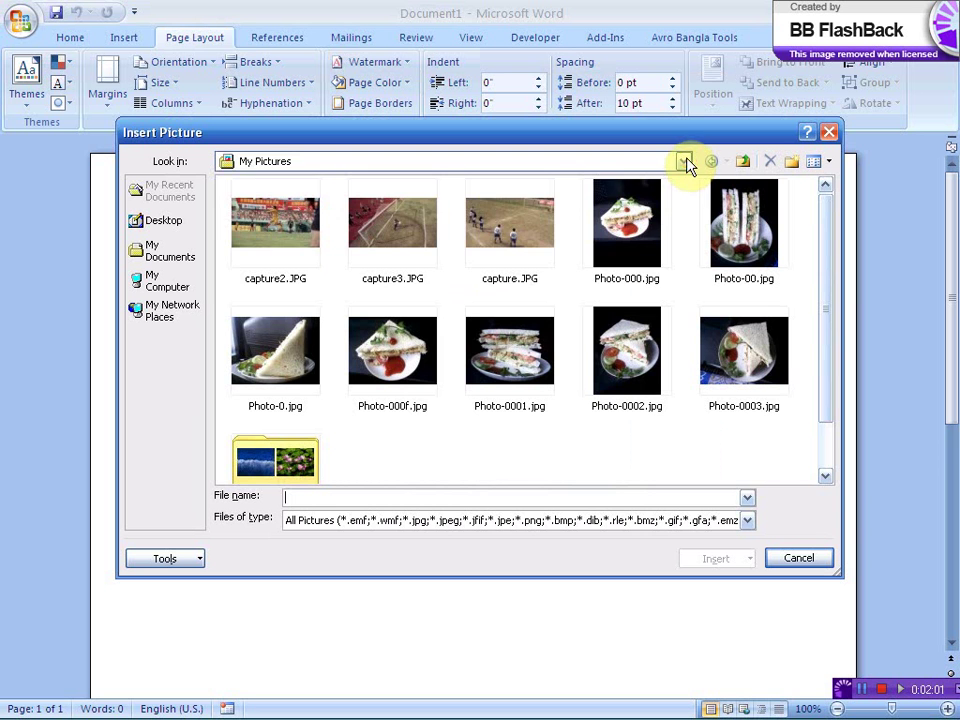
{"action": "left_click", "coordinate": [684, 162]}
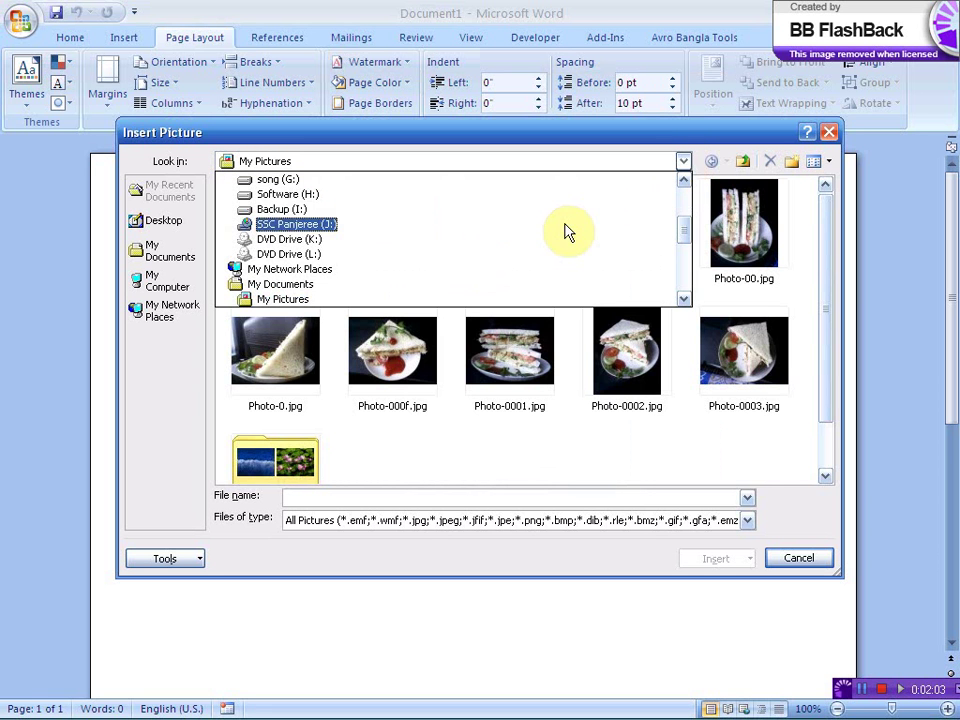
{"action": "left_click_drag", "start_coordinate": [688, 228], "coordinate": [690, 216]}
{"action": "left_click", "coordinate": [386, 209]}
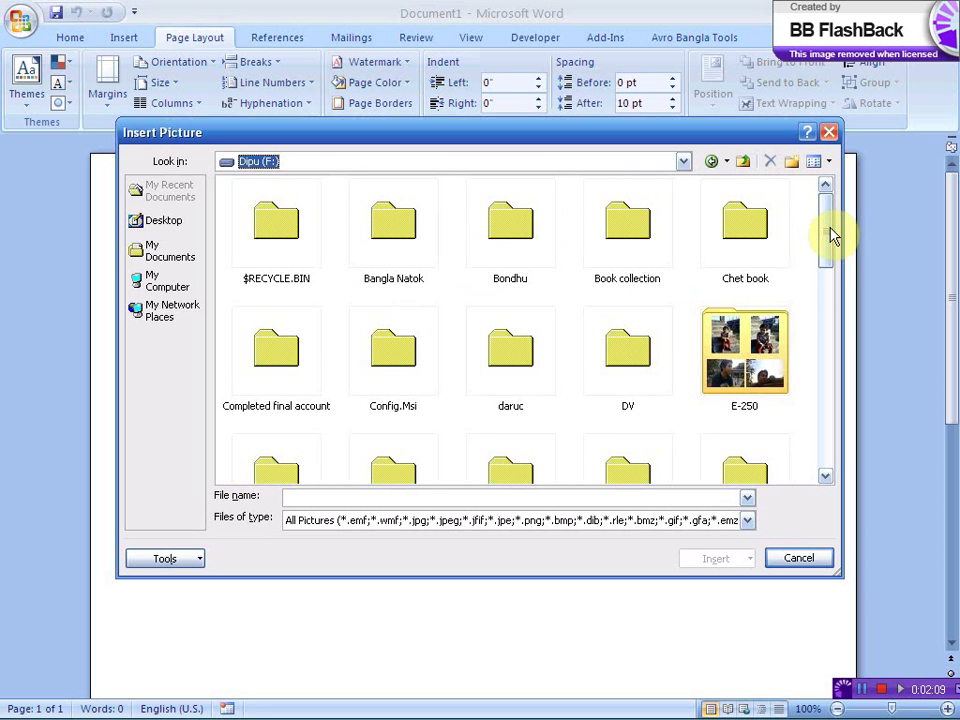
{"action": "left_click_drag", "start_coordinate": [829, 238], "coordinate": [827, 318]}
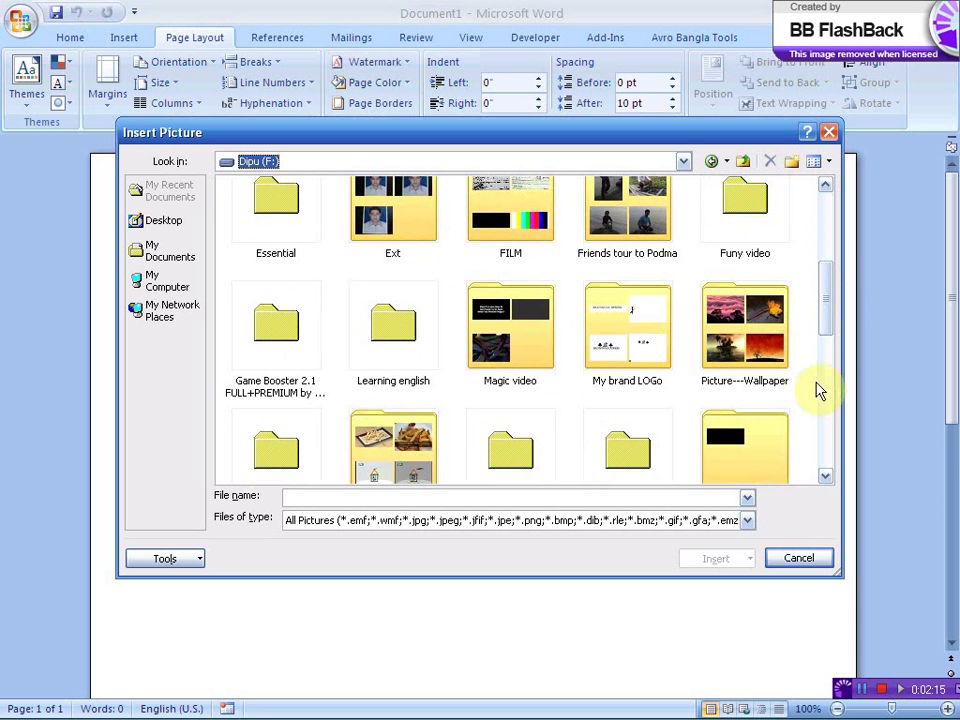
{"action": "left_click", "coordinate": [632, 372]}
{"action": "double_click", "coordinate": [632, 350]}
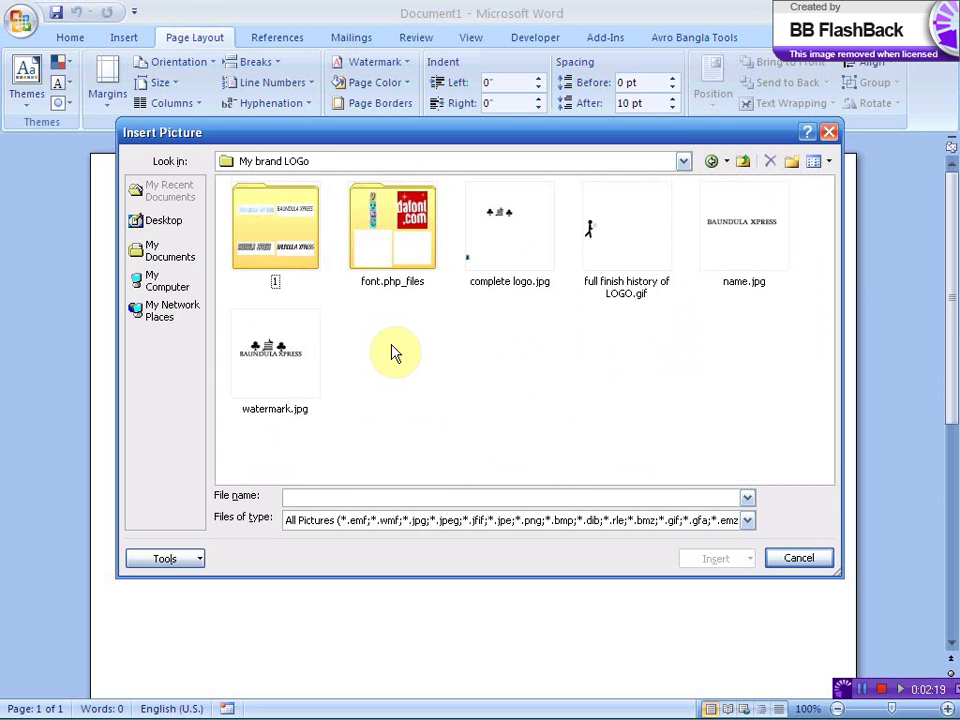
{"action": "double_click", "coordinate": [296, 252]}
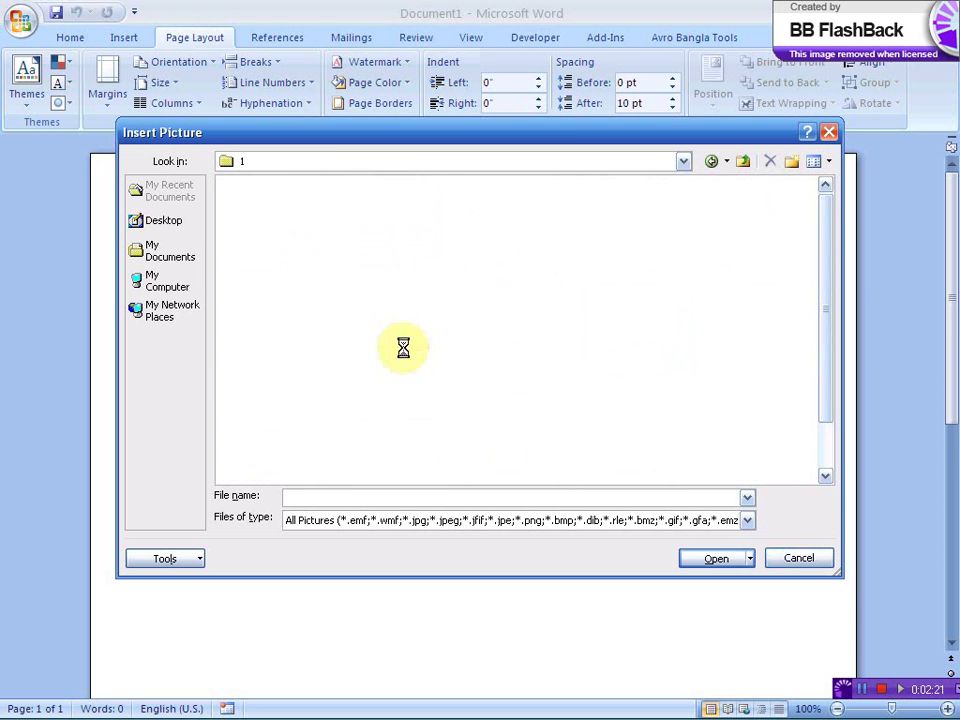
{"action": "left_click", "coordinate": [742, 218]}
{"action": "left_click", "coordinate": [711, 560]}
{"action": "left_click", "coordinate": [440, 477]}
Apply the faded logo watermark, close the settings, and return to the top of the page
{"action": "left_click", "coordinate": [440, 477]}
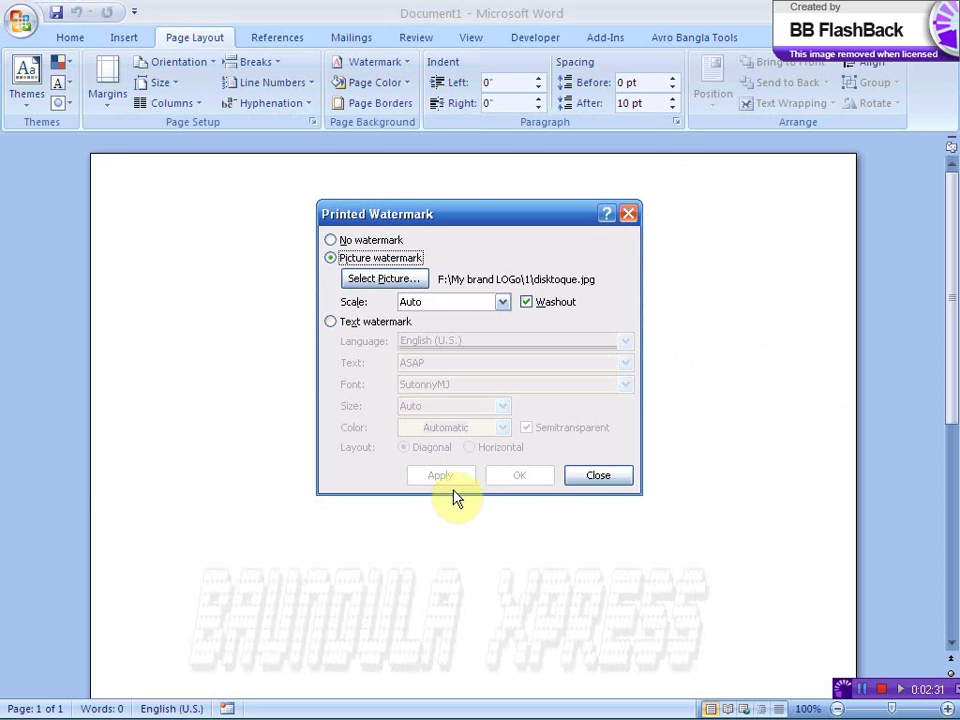
{"action": "left_click", "coordinate": [597, 477]}
{"action": "left_click_drag", "start_coordinate": [952, 306], "coordinate": [938, 433]}
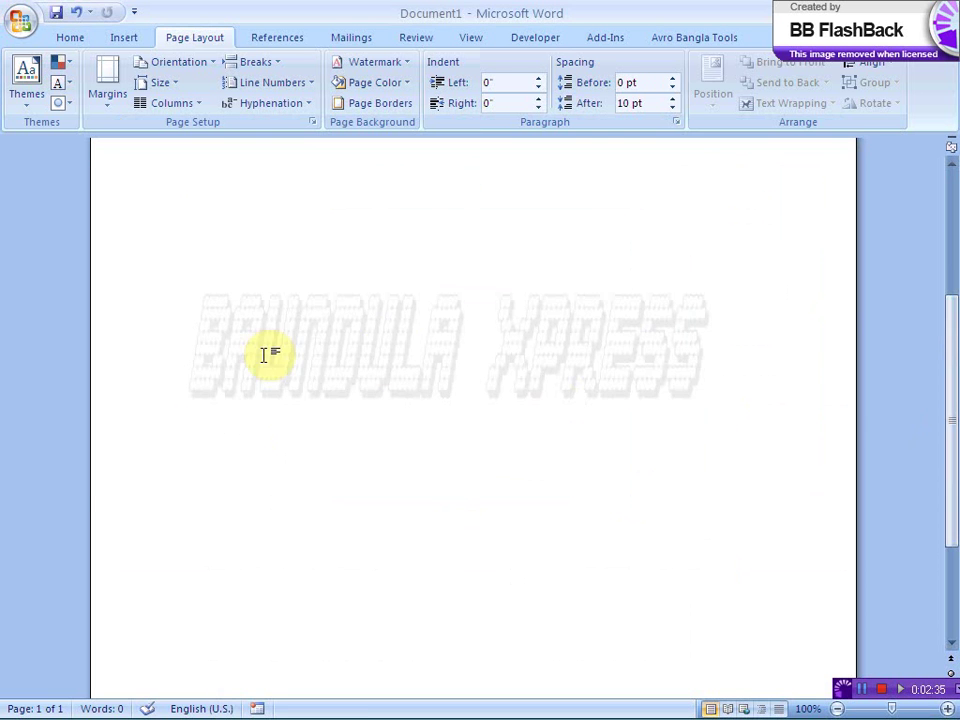
{"action": "left_click", "coordinate": [191, 347]}
{"action": "scroll", "coordinate": [670, 415], "scroll_direction": "up", "scroll_amount": 3}
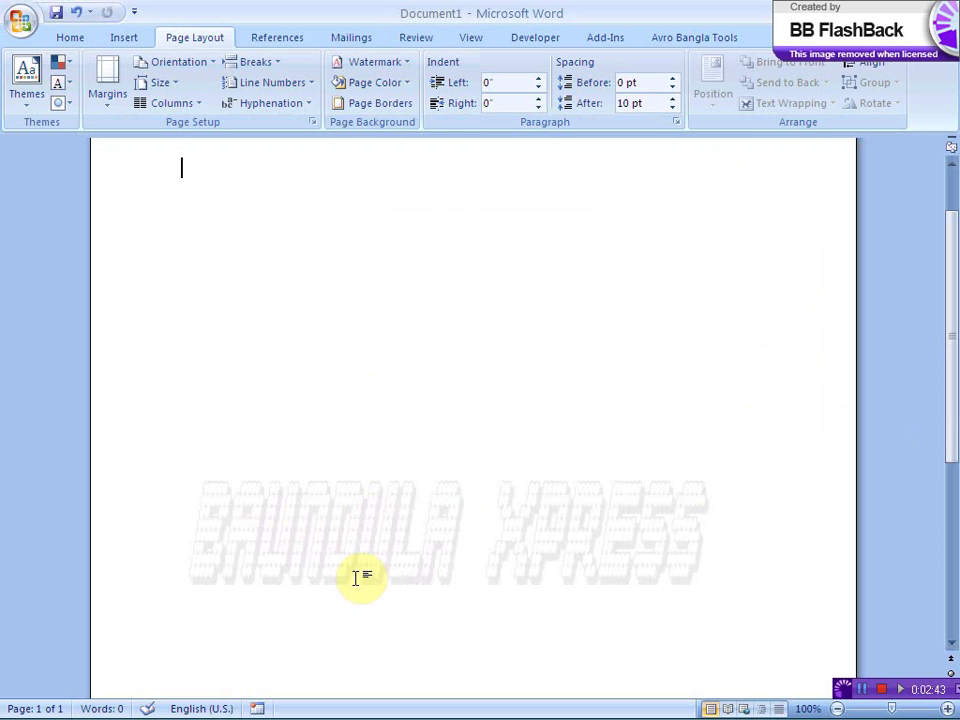
Reopen the custom watermark settings and apply the logo watermark without washout
{"action": "left_click", "coordinate": [403, 64]}
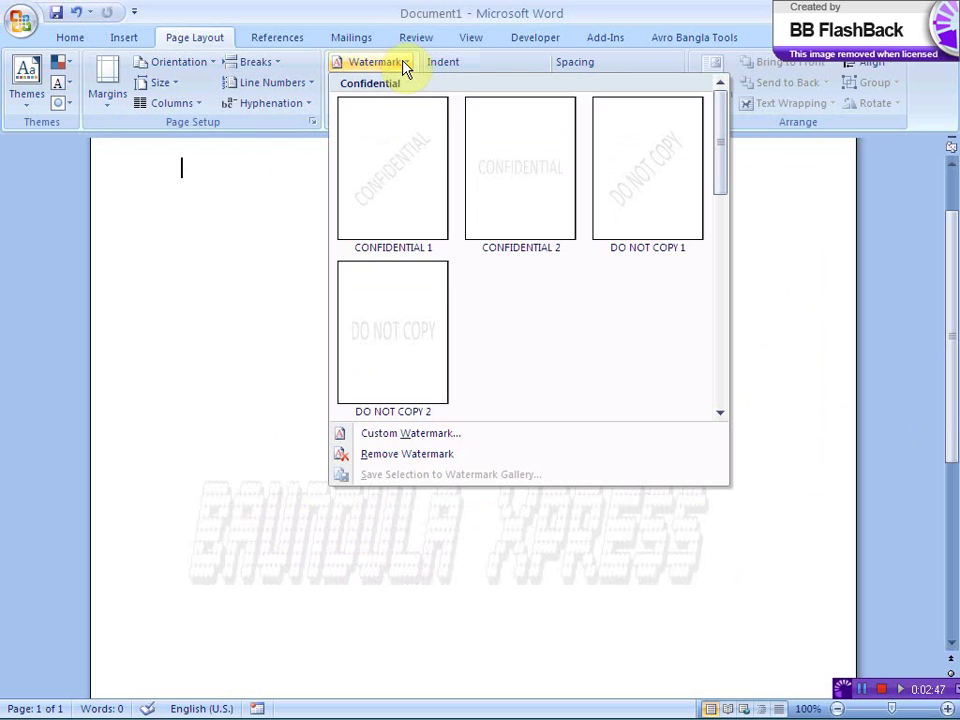
{"action": "left_click", "coordinate": [426, 435]}
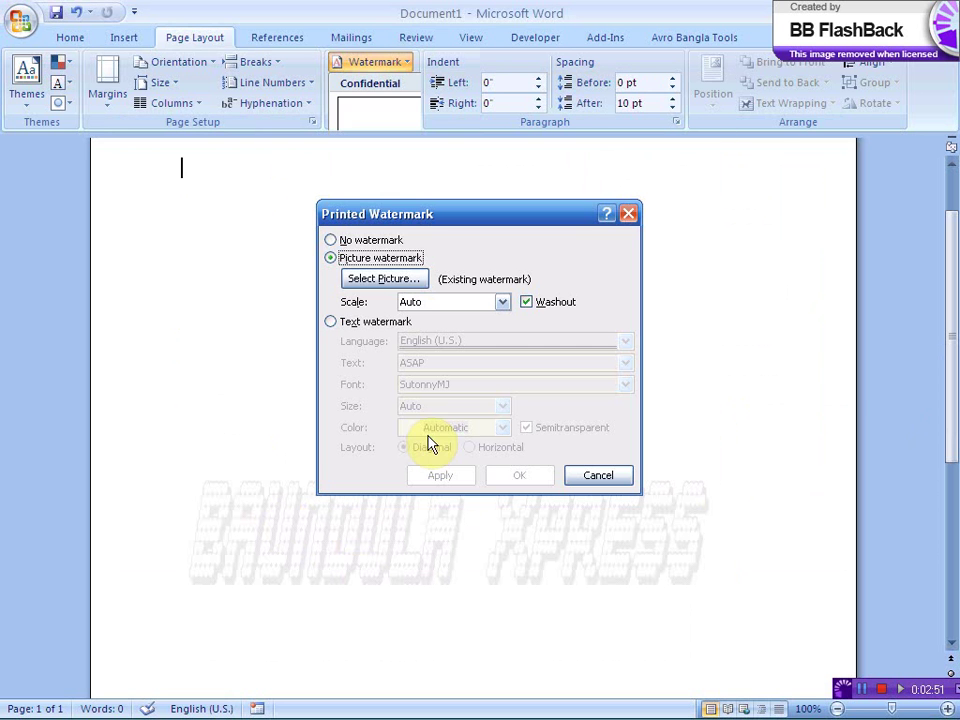
{"action": "left_click", "coordinate": [537, 304]}
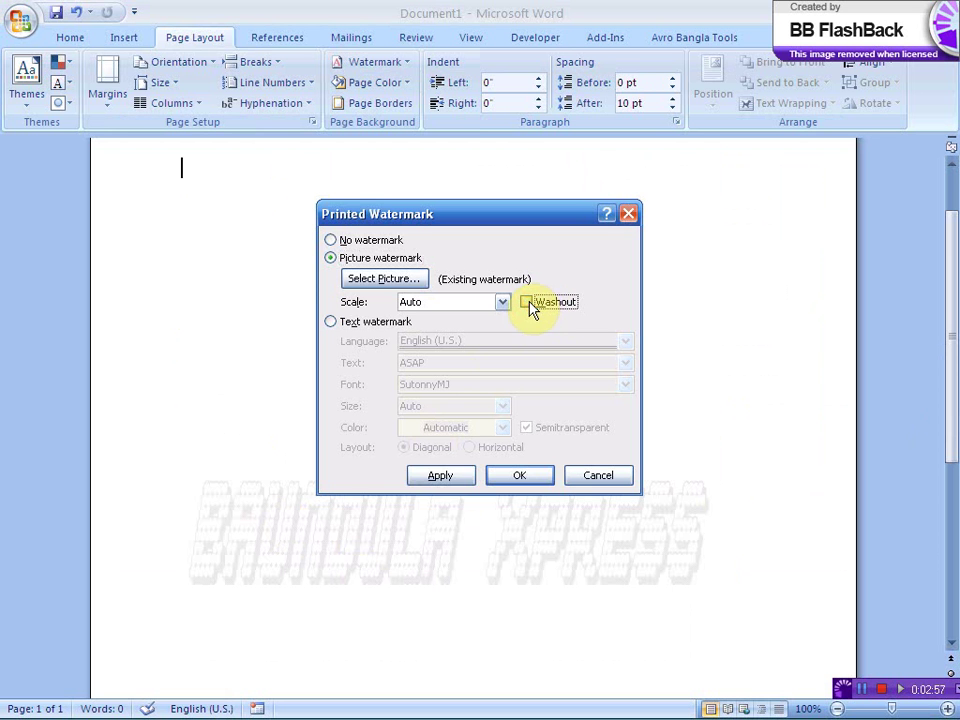
{"action": "left_click", "coordinate": [456, 479]}
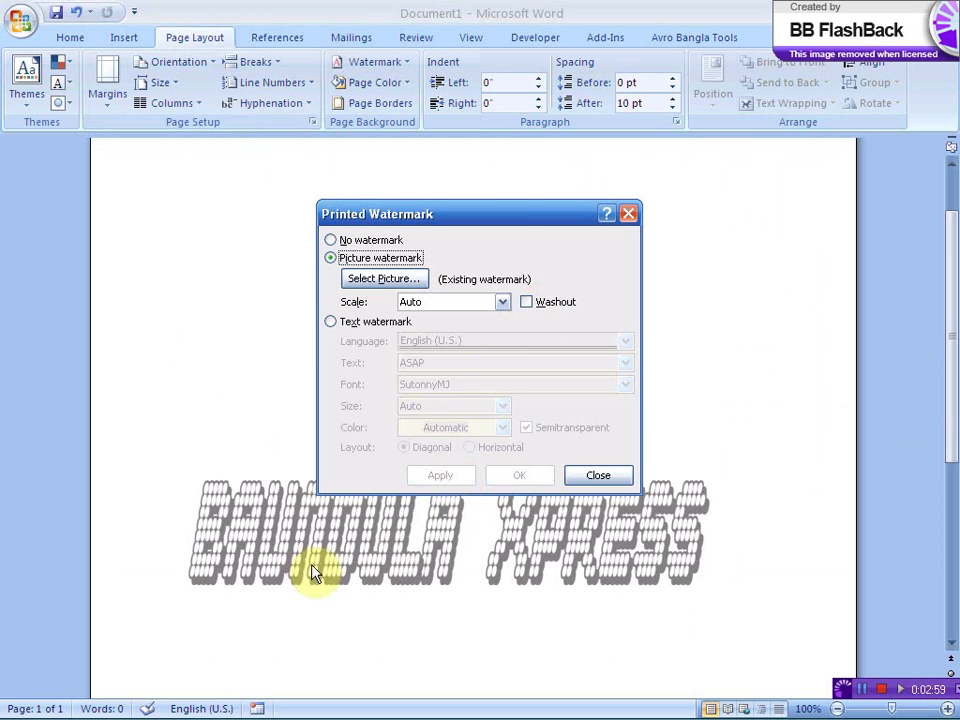
Turn washout back on and reapply the faded logo watermark
{"action": "left_click_drag", "start_coordinate": [496, 214], "coordinate": [556, 117]}
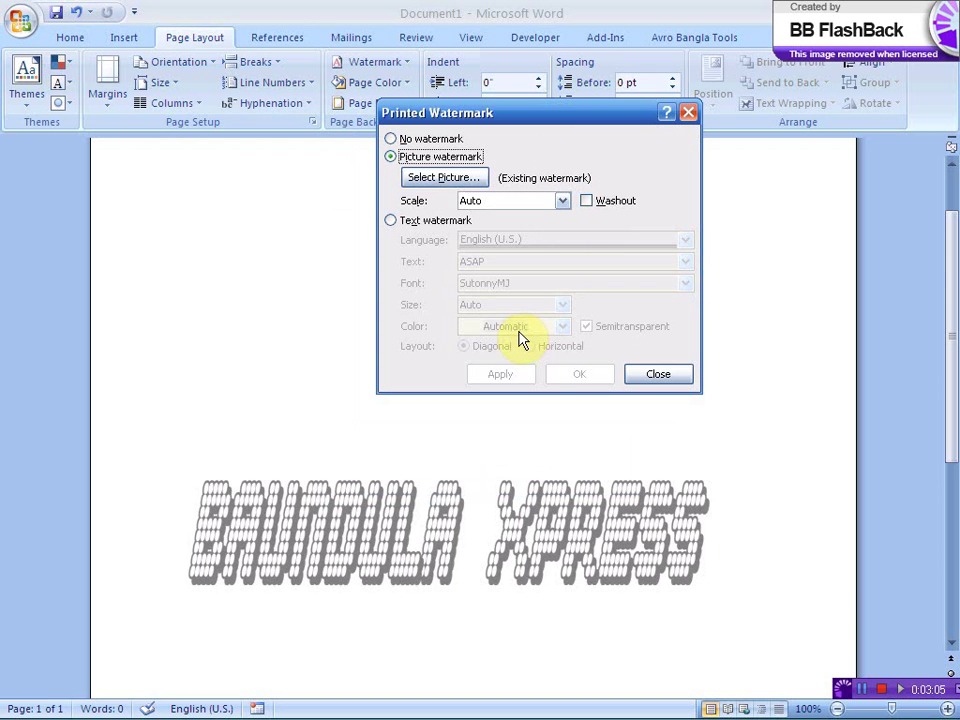
{"action": "left_click", "coordinate": [587, 201]}
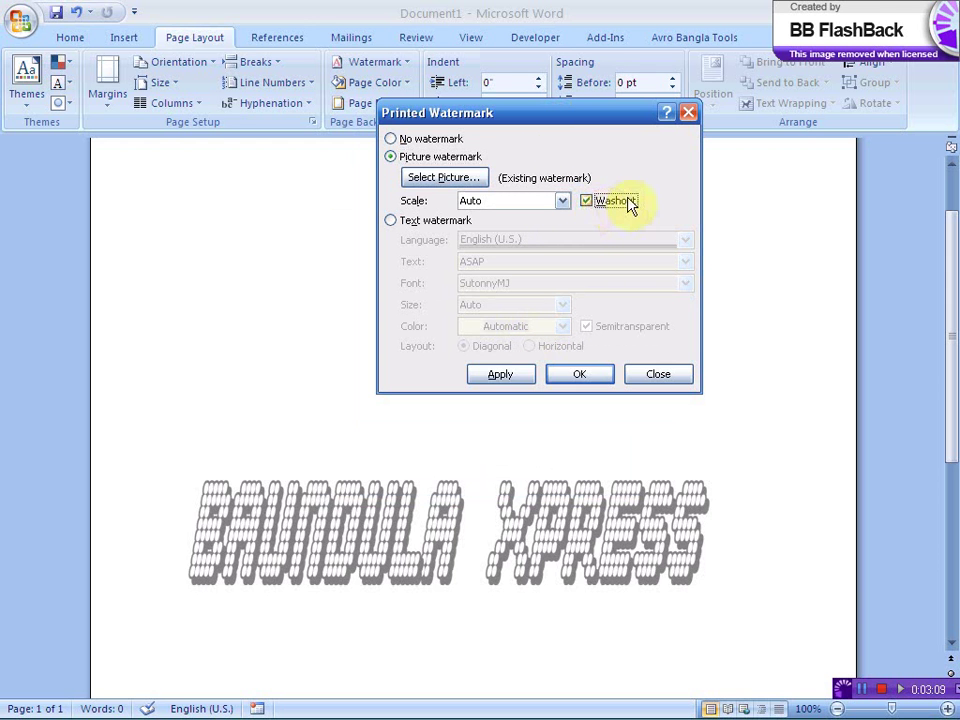
{"action": "left_click", "coordinate": [500, 376]}
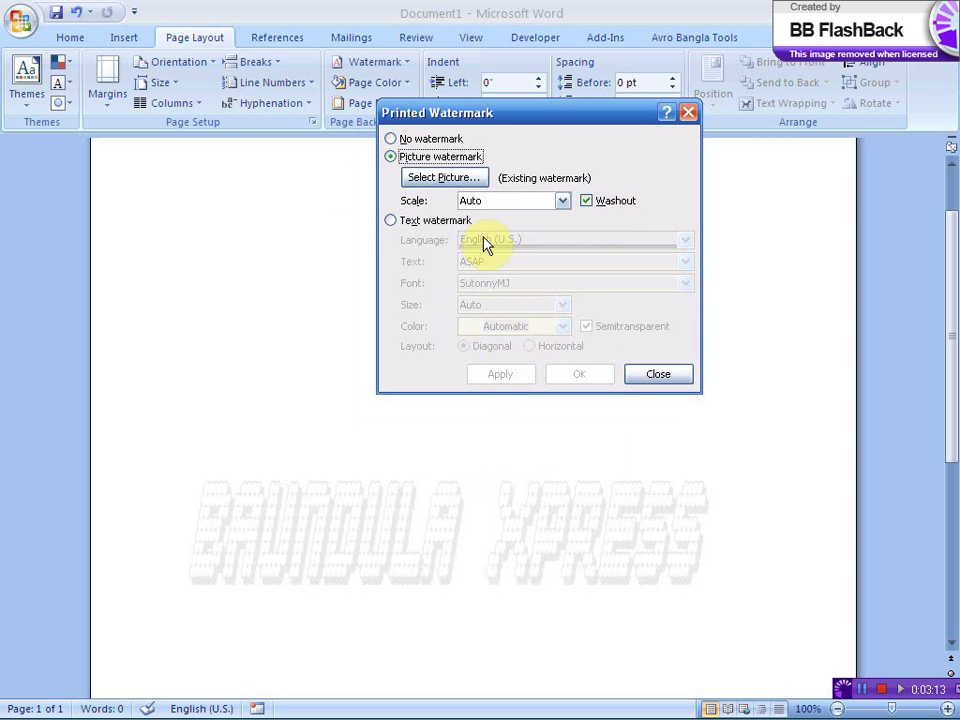
Switch to a text watermark, keeping the font, and replace ASAP with 'Write wter mrk'
{"action": "left_click", "coordinate": [391, 221]}
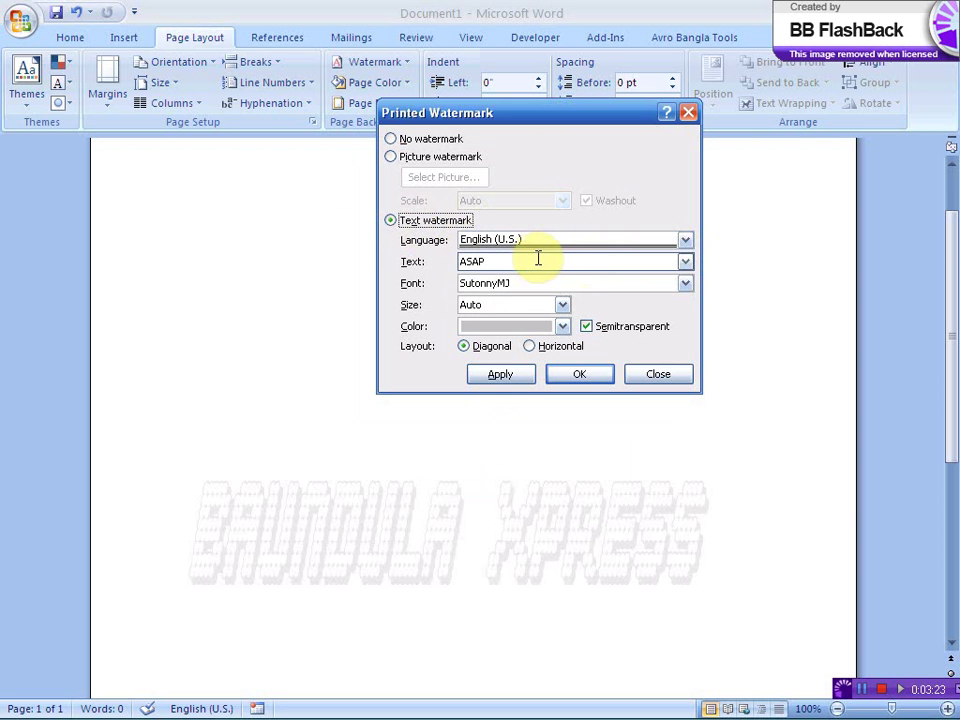
{"action": "left_click", "coordinate": [687, 285]}
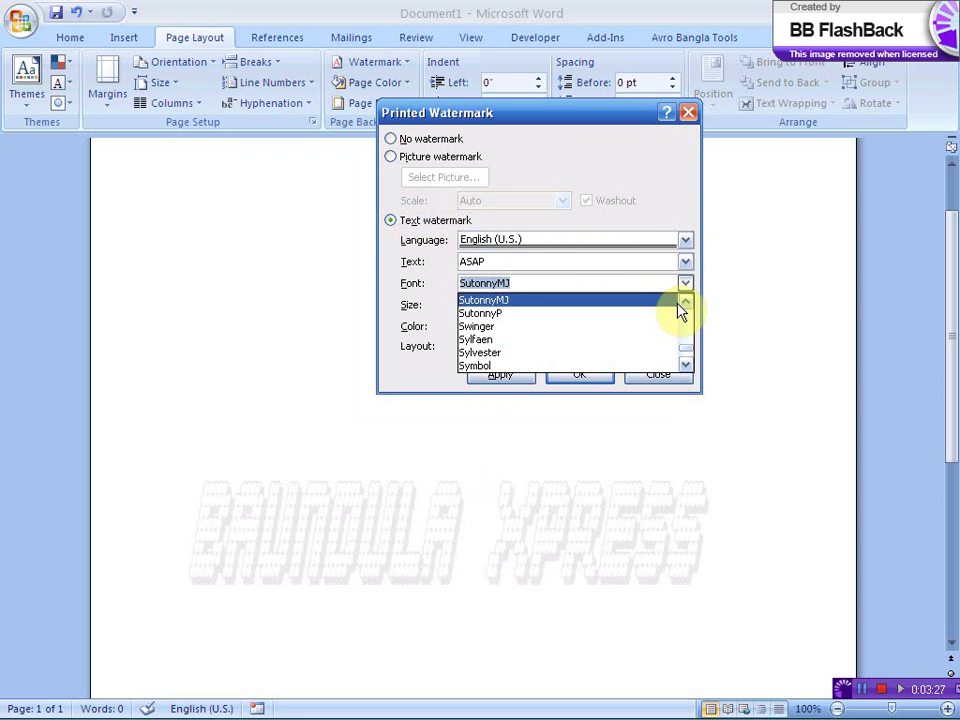
{"action": "left_click_drag", "start_coordinate": [685, 305], "coordinate": [688, 308]}
{"action": "left_click", "coordinate": [415, 288]}
{"action": "type", "text": "times new romn"}
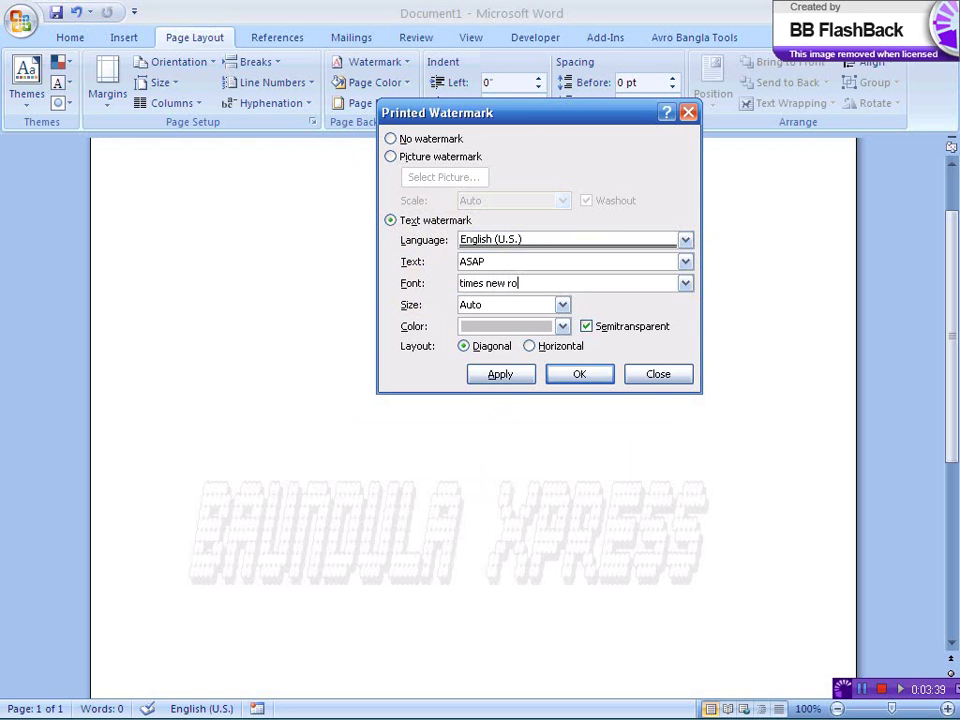
{"action": "key", "text": "Return"}
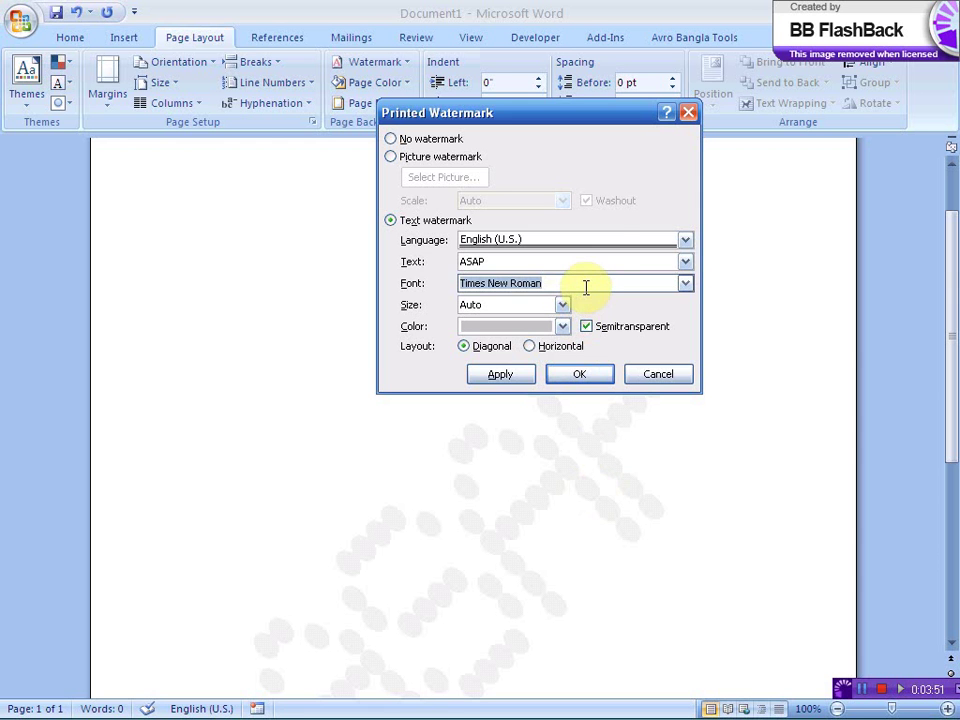
{"action": "left_click", "coordinate": [608, 261]}
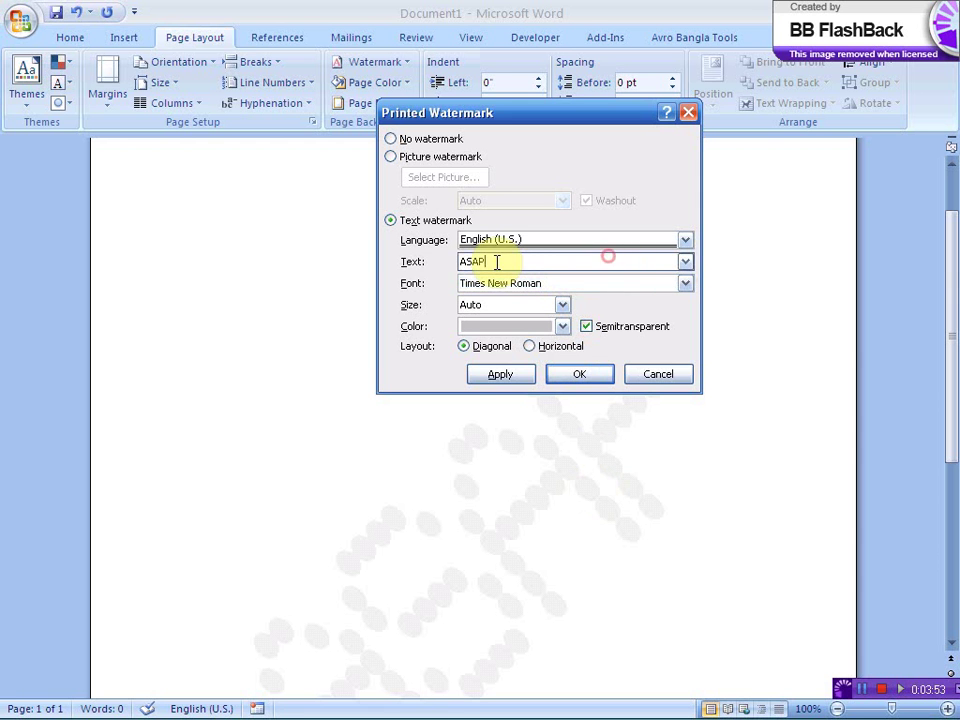
{"action": "double_click", "coordinate": [432, 265]}
{"action": "type", "text": "Write wter mrk"}
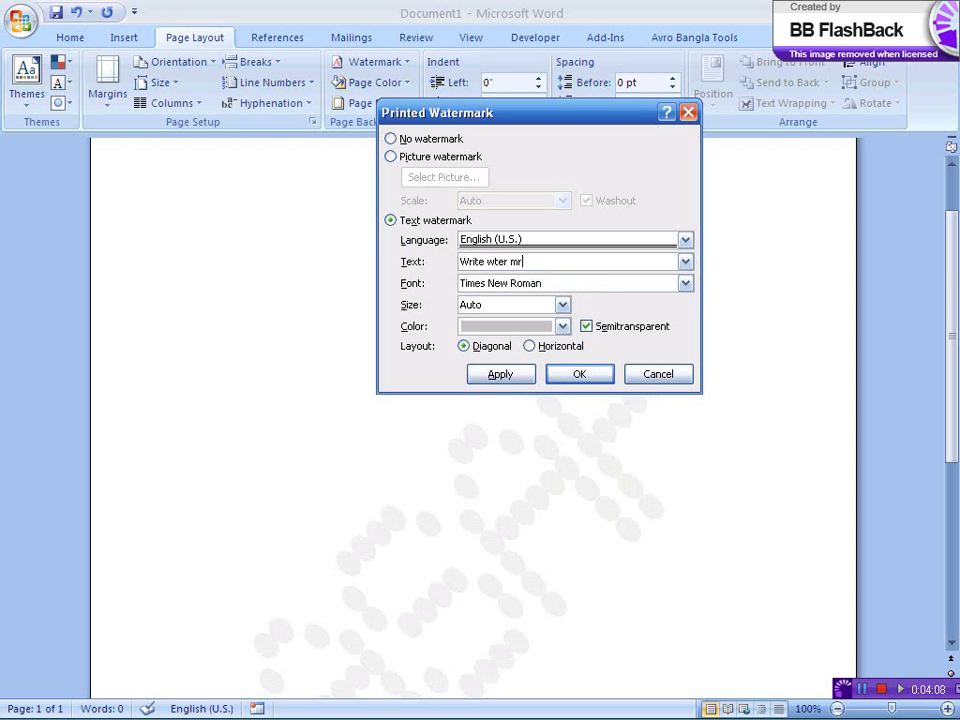
Apply the 'Write wter mrk' text watermark with Horizontal layout
{"action": "left_click", "coordinate": [521, 376]}
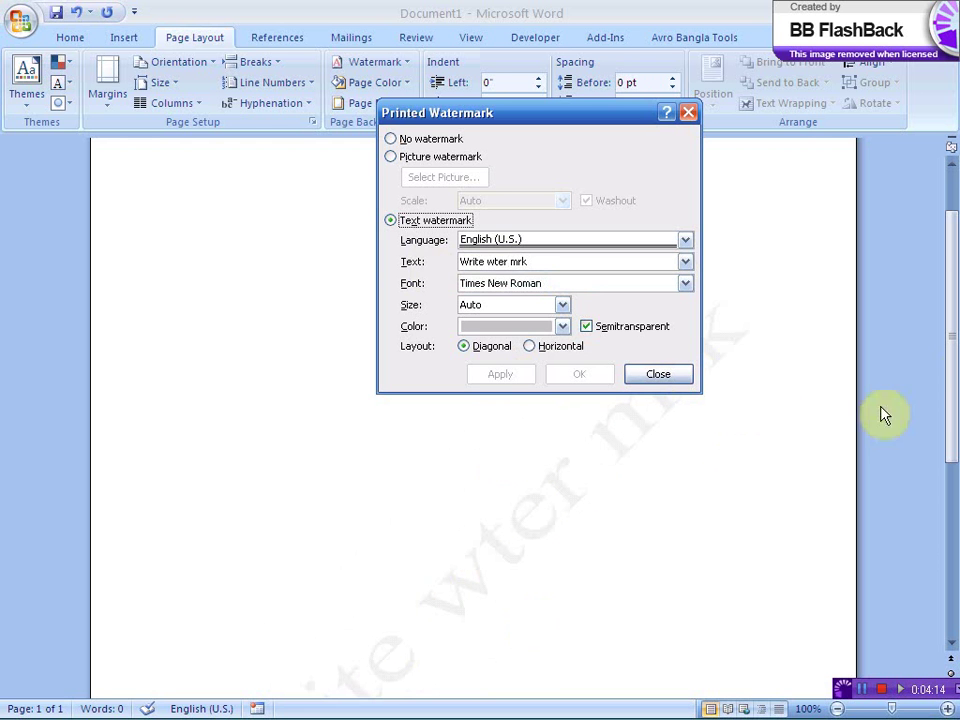
{"action": "left_click", "coordinate": [530, 346]}
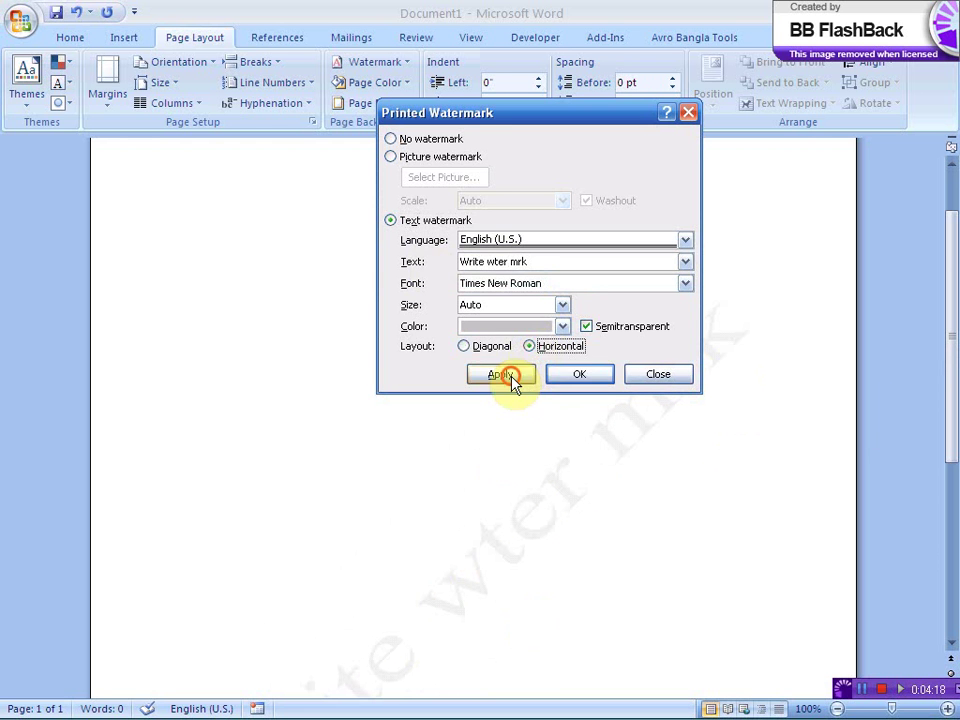
{"action": "left_click", "coordinate": [508, 377]}
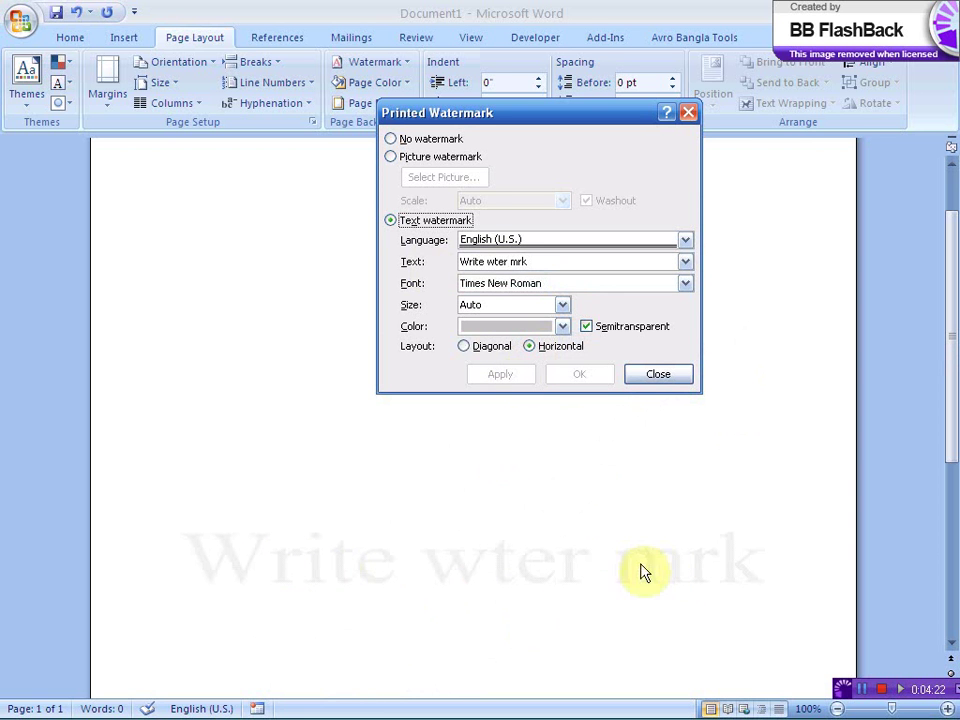
Close the watermark settings and return to editing the page
{"action": "left_click", "coordinate": [545, 283]}
{"action": "left_click", "coordinate": [546, 261]}
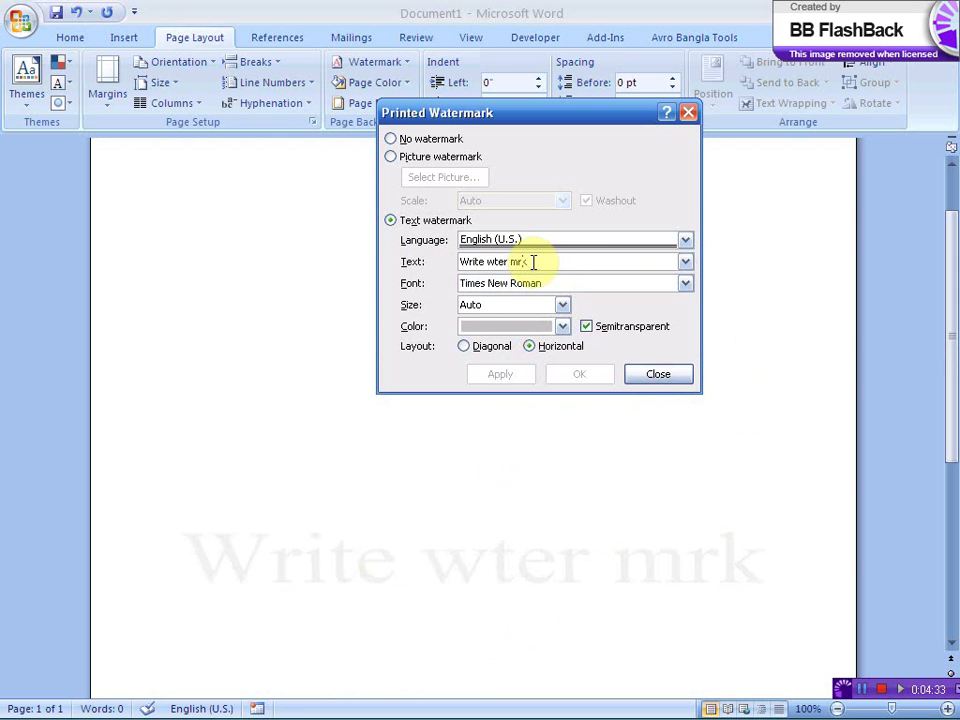
{"action": "left_click", "coordinate": [676, 379]}
{"action": "key", "text": "ctrl+a"}
{"action": "left_click", "coordinate": [715, 456]}
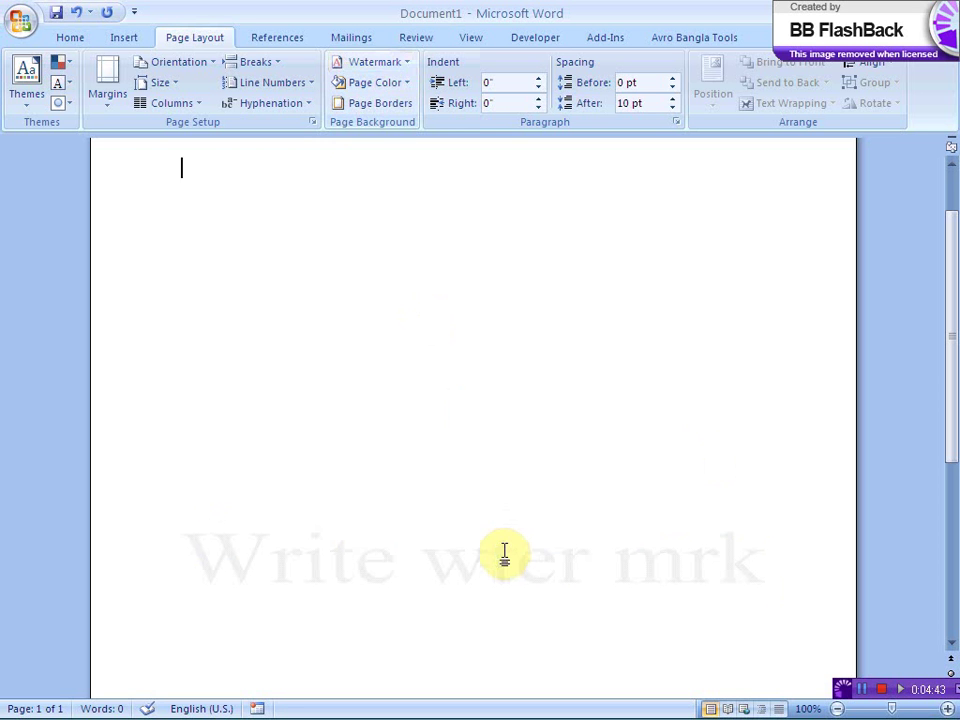
Open the header with Insert > Header > Edit Header and select the watermark WordArt
{"action": "left_click", "coordinate": [118, 40]}
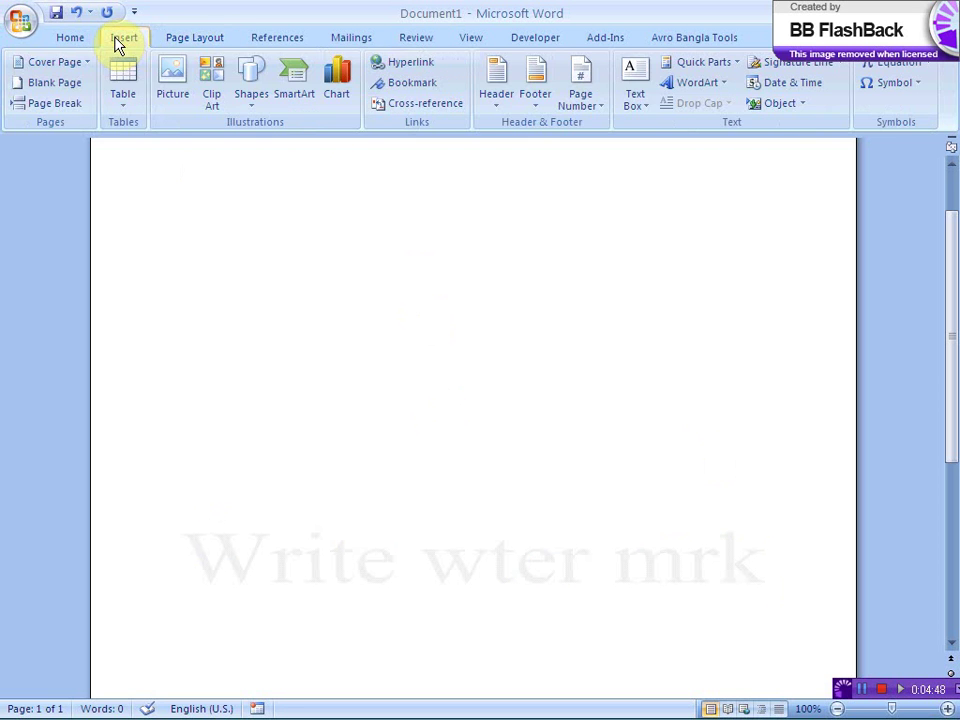
{"action": "left_click", "coordinate": [497, 85]}
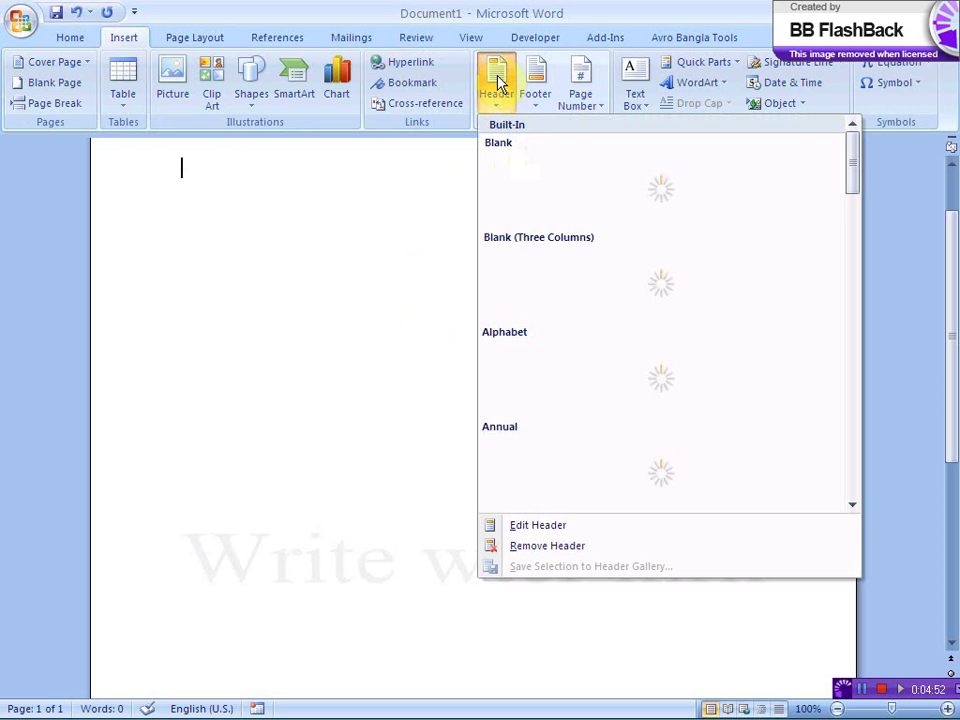
{"action": "left_click", "coordinate": [540, 525]}
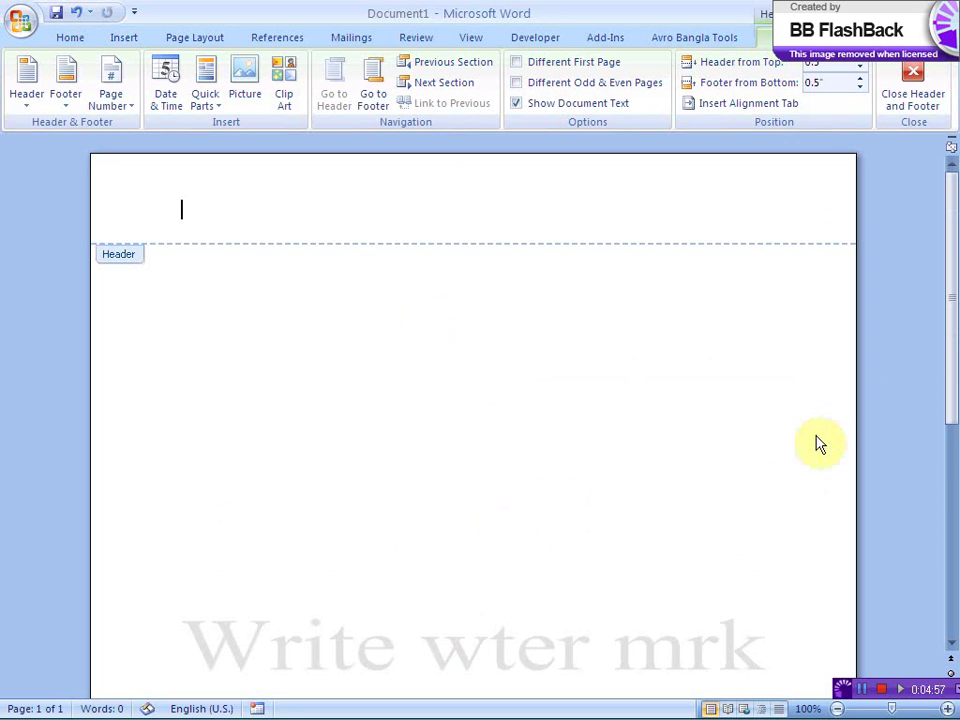
{"action": "left_click_drag", "start_coordinate": [953, 354], "coordinate": [952, 420]}
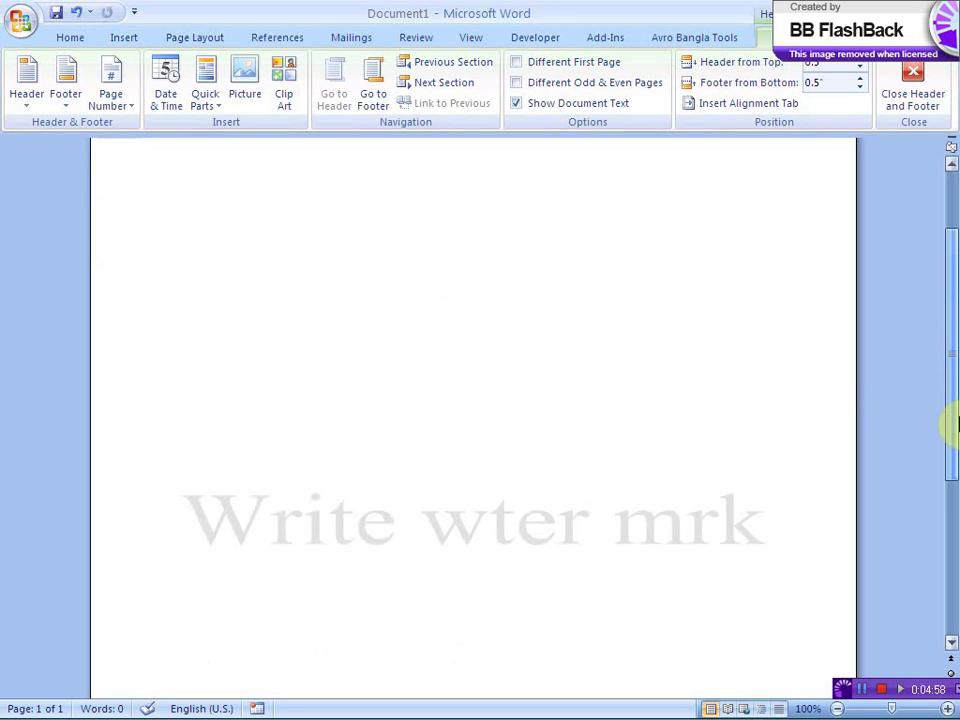
{"action": "left_click", "coordinate": [456, 479]}
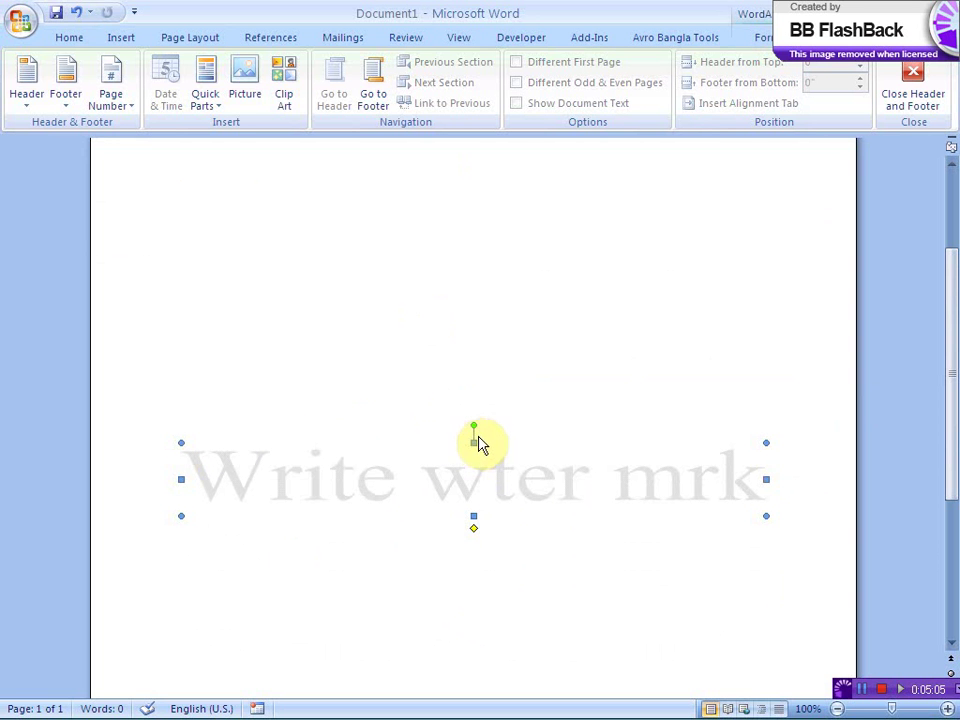
Stretch the watermark taller, wider and further down, leveling it after a brief tilt
{"action": "left_click_drag", "start_coordinate": [473, 441], "coordinate": [476, 224]}
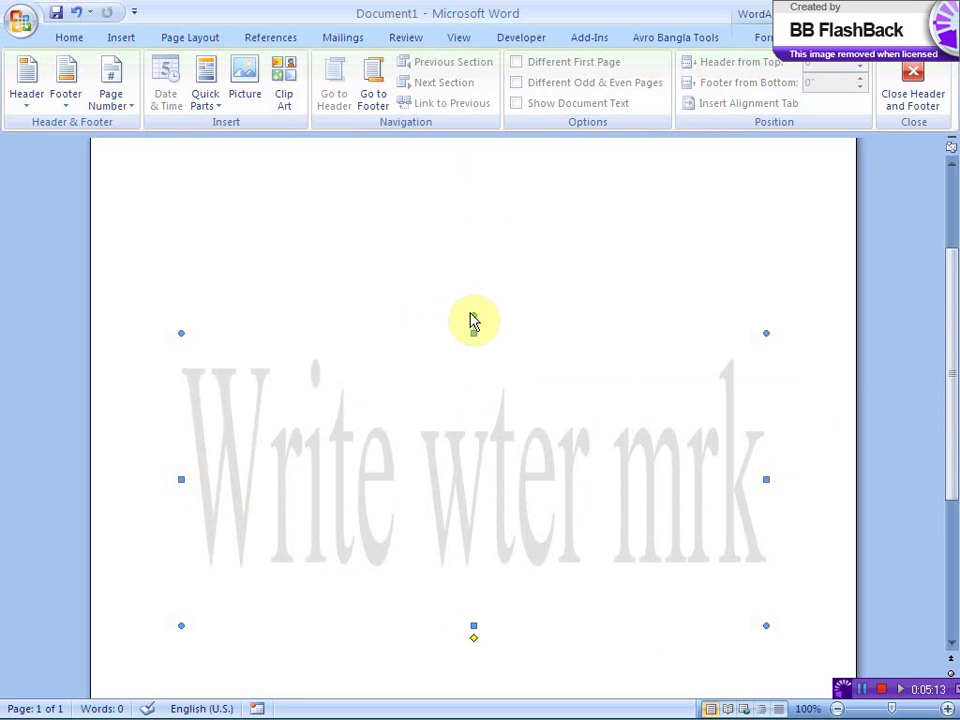
{"action": "mouse_move", "coordinate": [471, 316]}
{"action": "left_mouse_down"}
{"action": "mouse_move", "coordinate": [424, 315]}
{"action": "mouse_move", "coordinate": [422, 340]}
{"action": "left_mouse_up"}
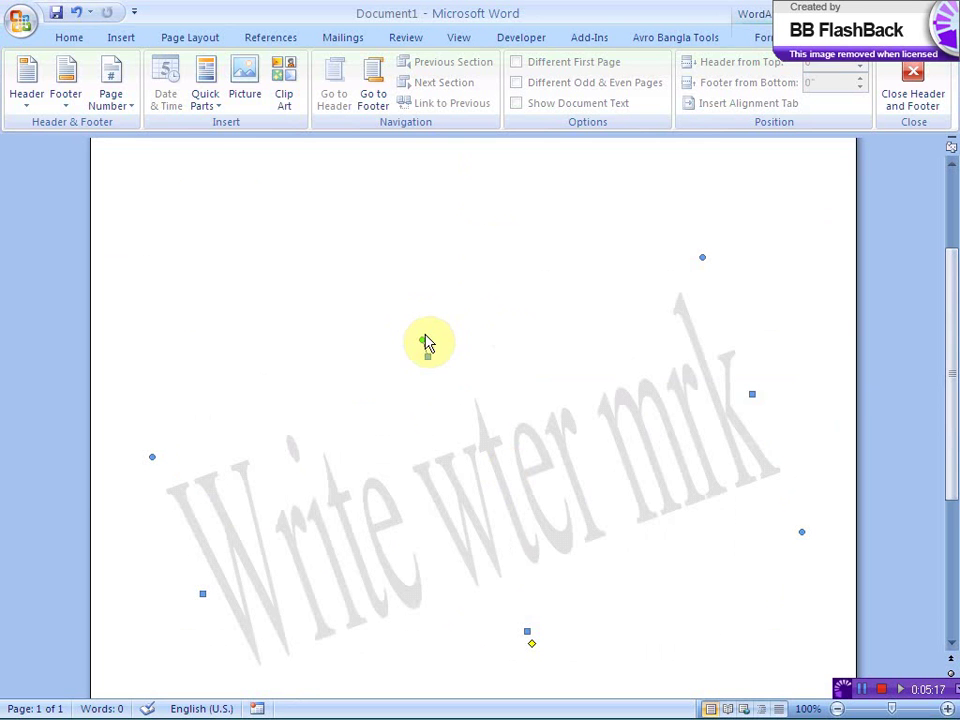
{"action": "left_click_drag", "start_coordinate": [421, 340], "coordinate": [471, 331]}
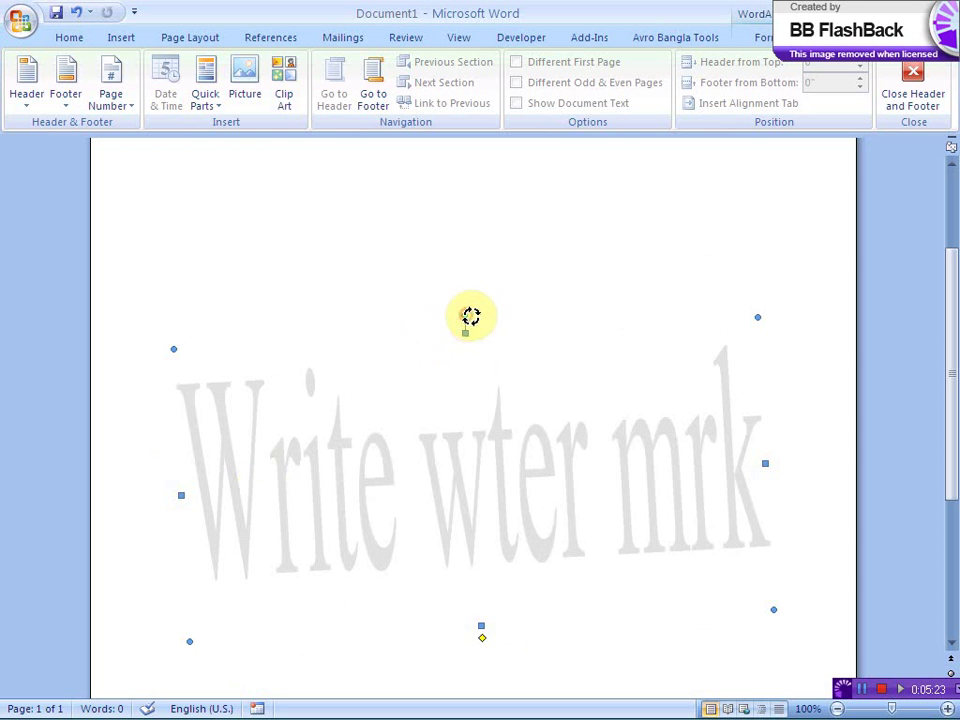
{"action": "left_click_drag", "start_coordinate": [480, 313], "coordinate": [474, 312]}
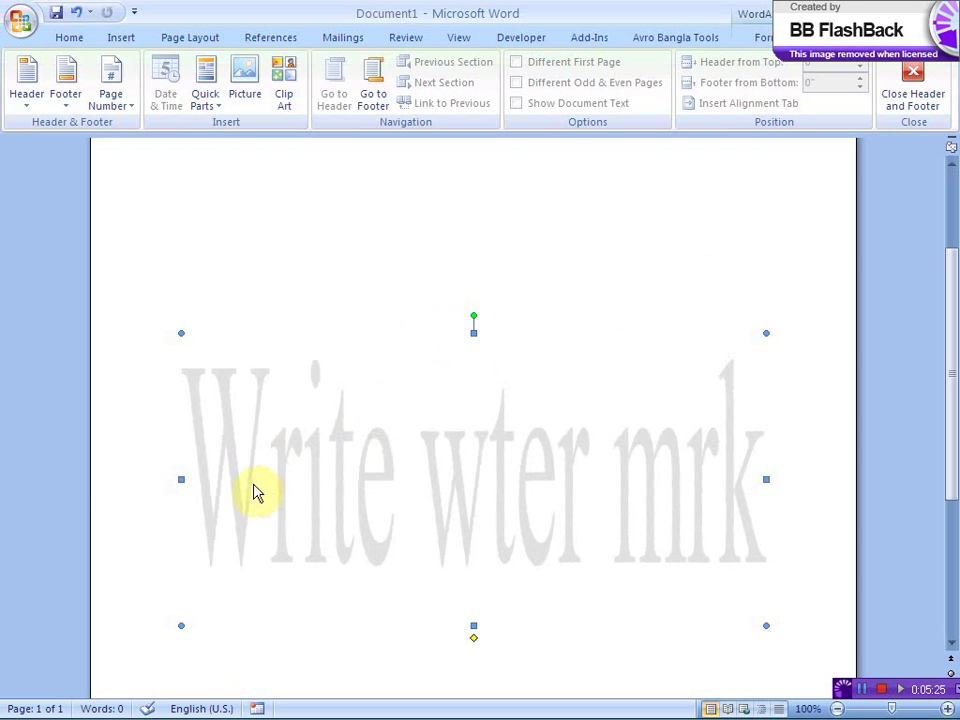
{"action": "left_click_drag", "start_coordinate": [180, 479], "coordinate": [134, 486]}
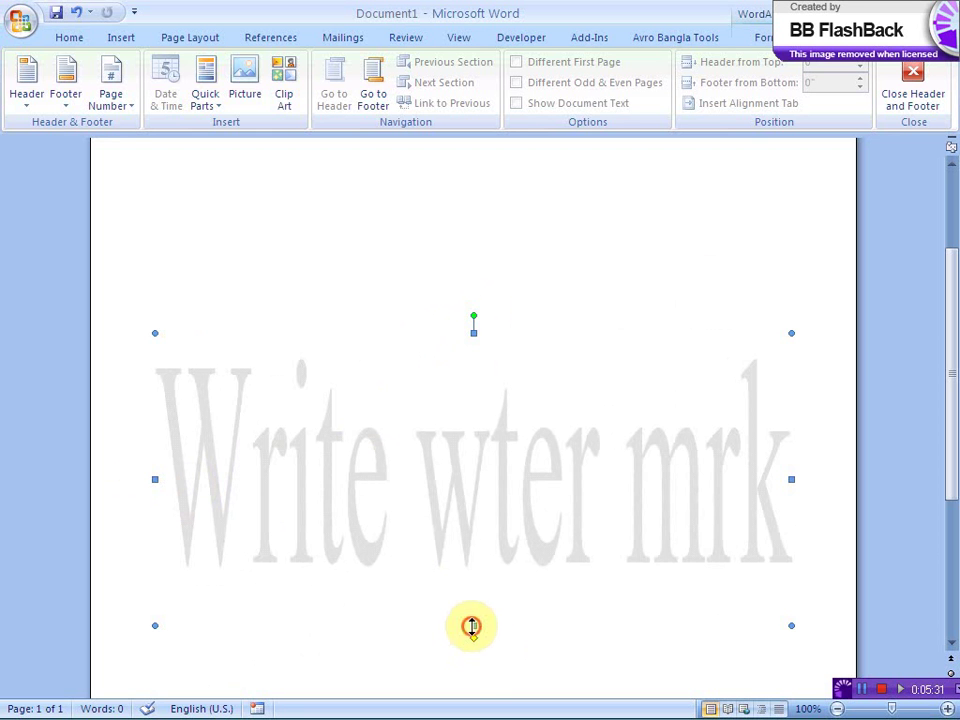
{"action": "left_click_drag", "start_coordinate": [474, 626], "coordinate": [476, 648]}
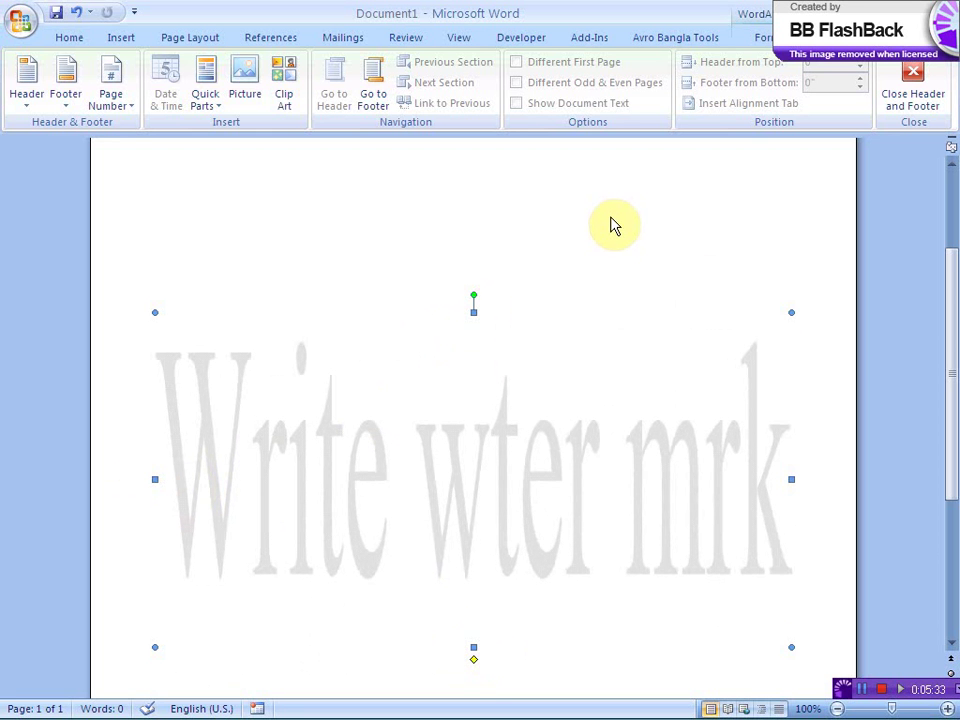
Deselect the enlarged watermark, exit header editing to the document body, and bring back Page Layout tools
{"action": "left_click", "coordinate": [604, 225]}
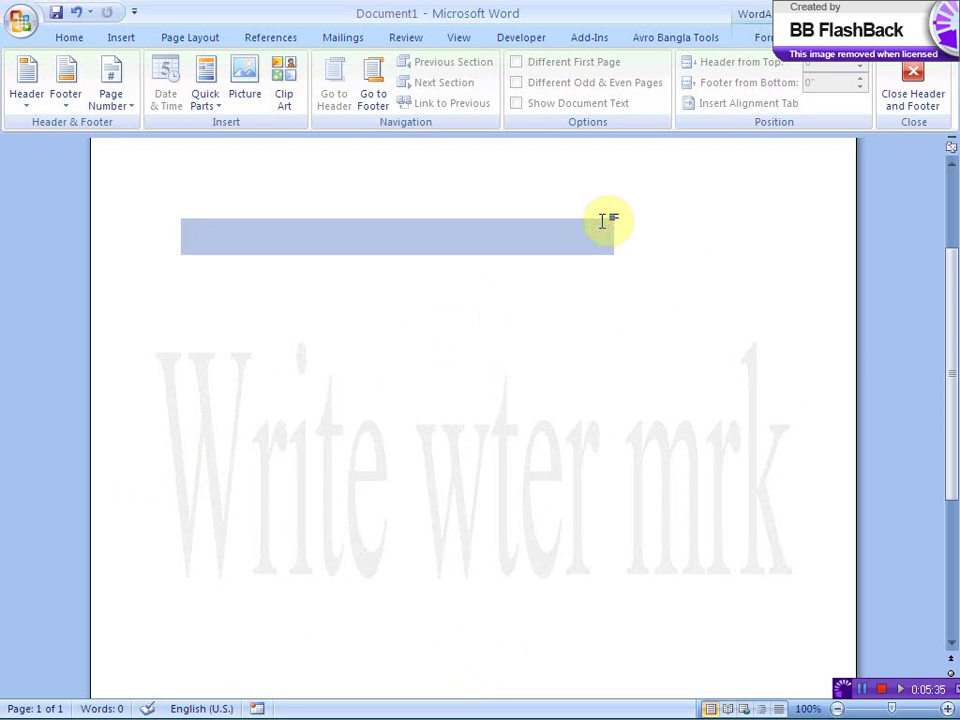
{"action": "double_click", "coordinate": [771, 289]}
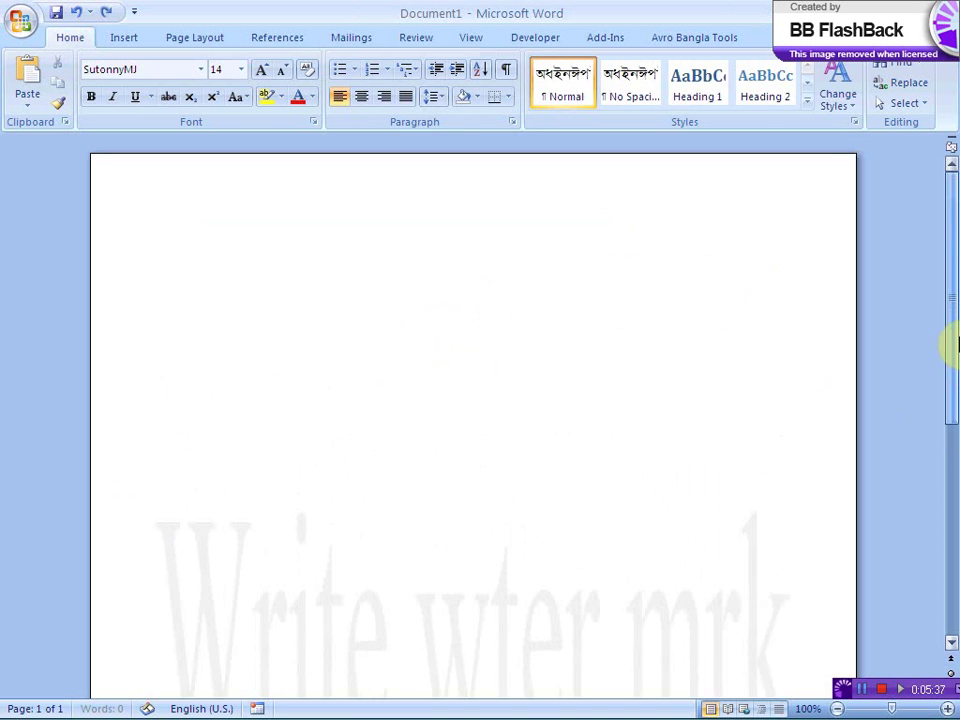
{"action": "left_click_drag", "start_coordinate": [945, 420], "coordinate": [949, 407]}
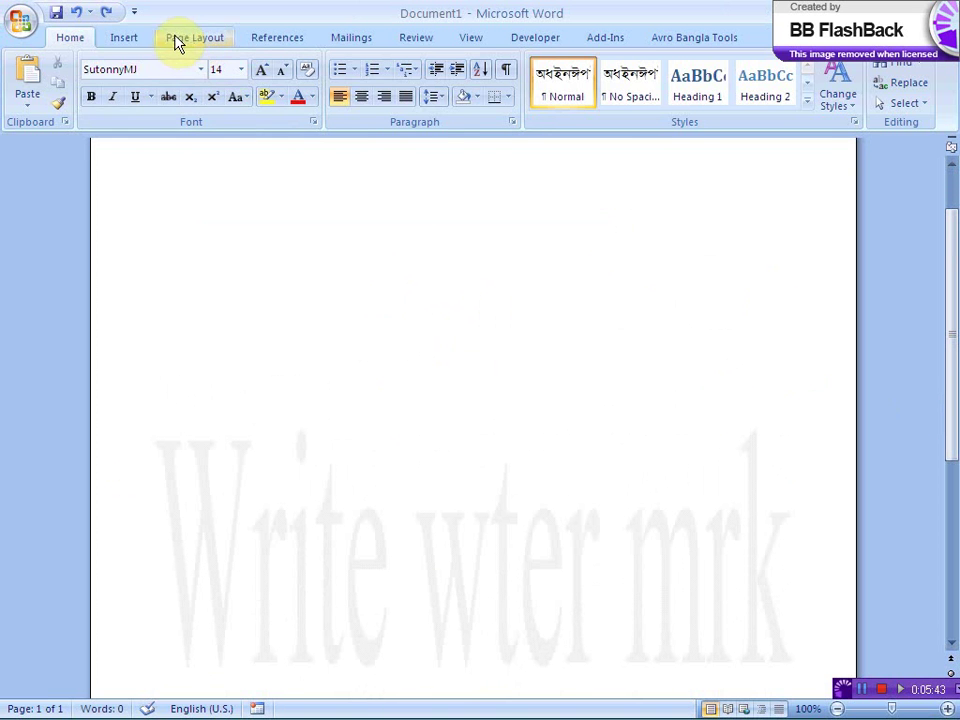
{"action": "left_click", "coordinate": [190, 48]}
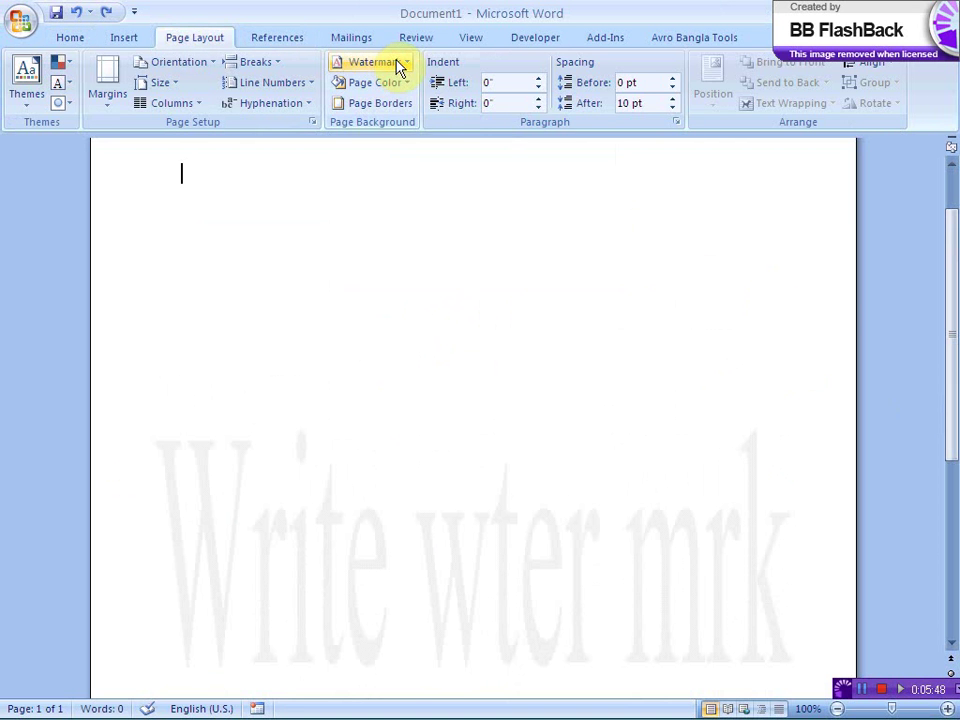
Remove the 'Write wter mrk' watermark so Document1 is a completely blank page
{"action": "left_click", "coordinate": [398, 66]}
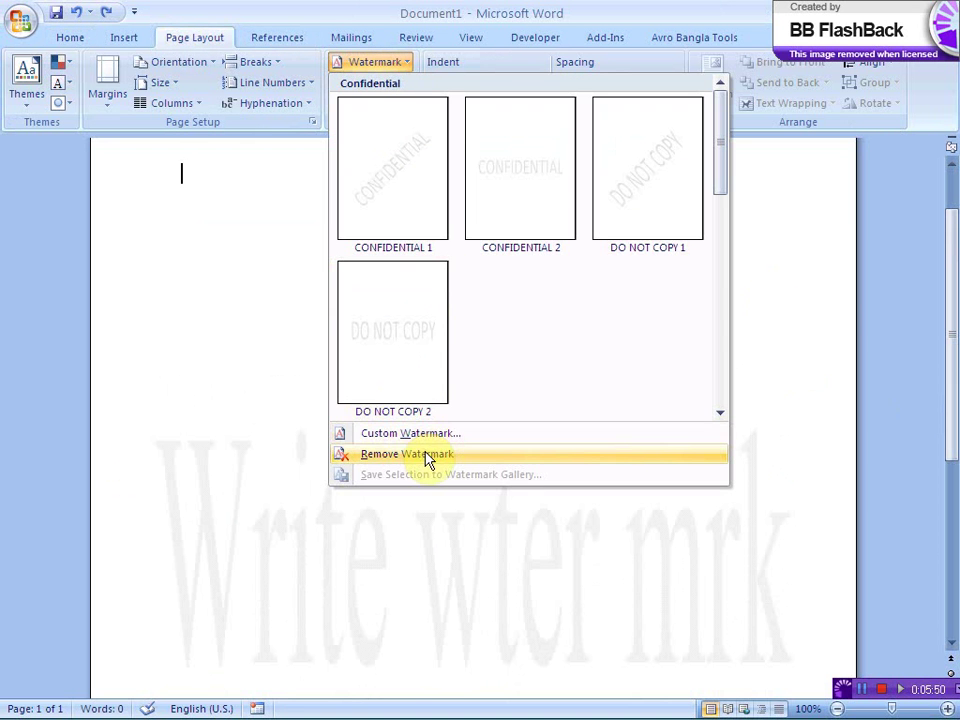
{"action": "left_click", "coordinate": [358, 456]}
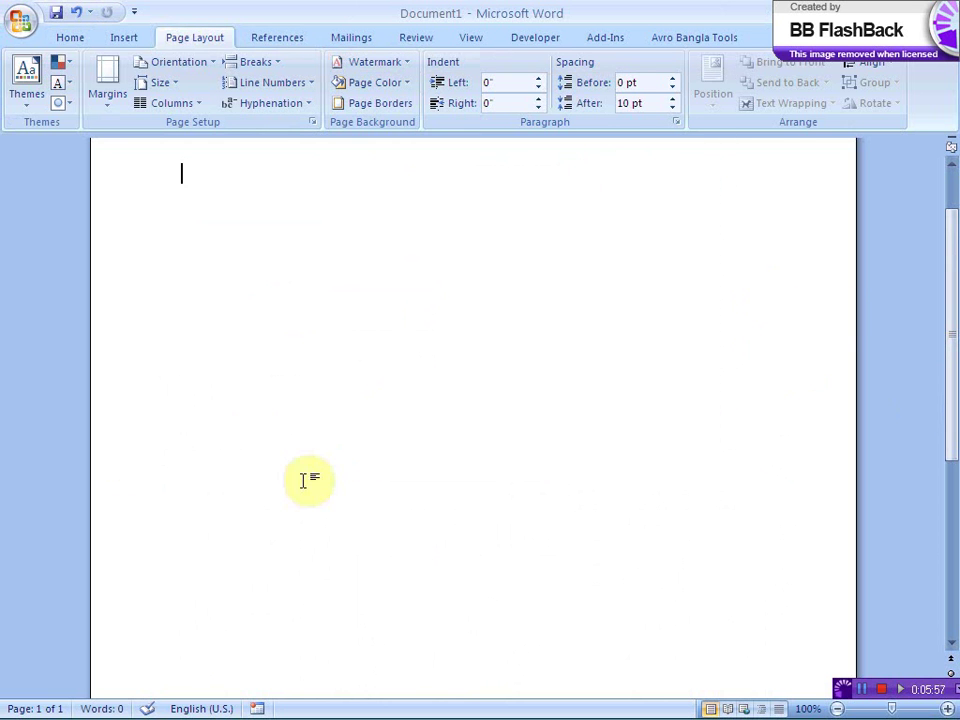
{"action": "left_click_drag", "start_coordinate": [945, 364], "coordinate": [952, 473]}
{"action": "scroll", "coordinate": [800, 312], "scroll_direction": "up", "scroll_amount": 5}
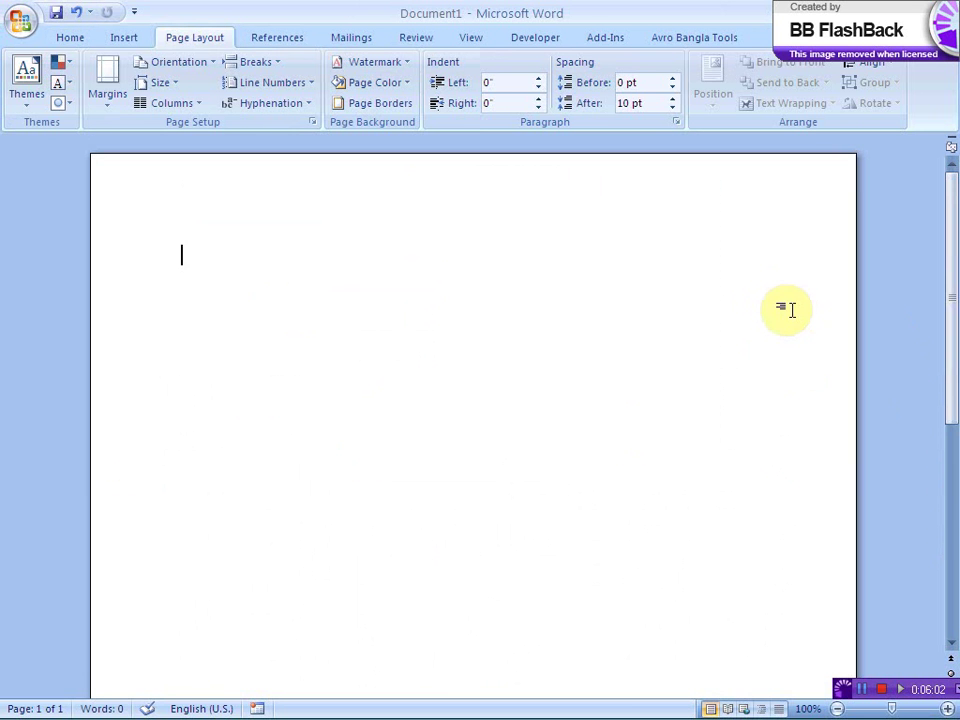